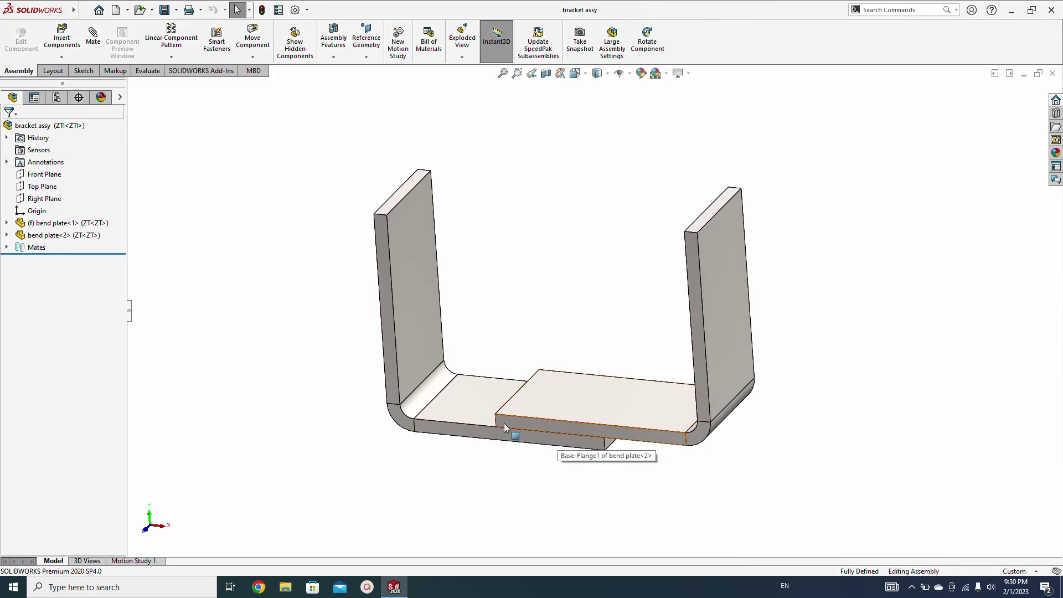
# Examine the bracket assembly from several angles, checking the plate's thickness edge and the overlap of the two bend plates.
pyautogui.moveTo(541, 423); pyautogui.dragTo(546, 333, button='middle')
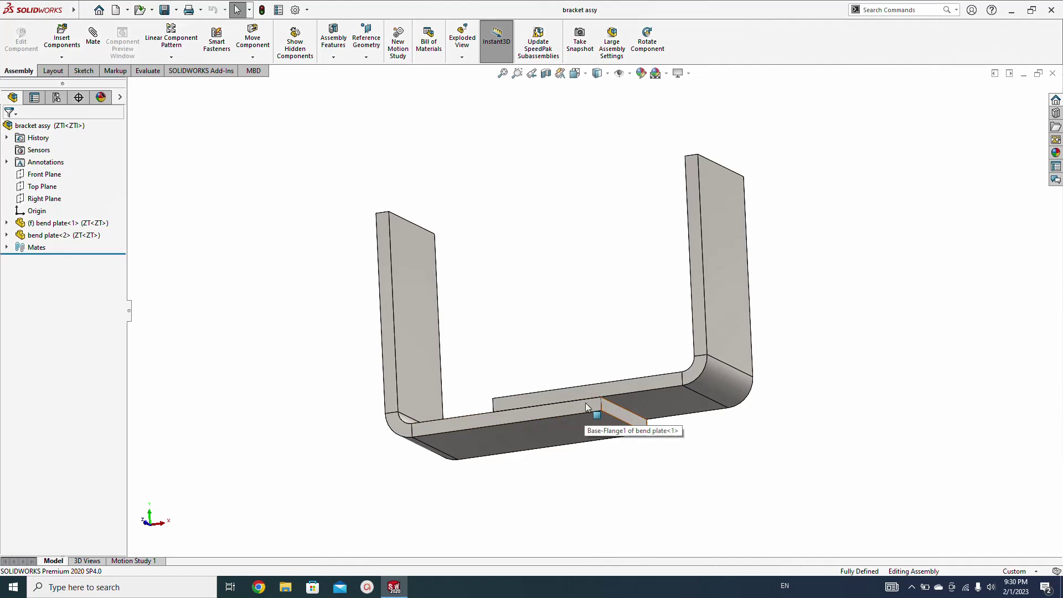
pyautogui.moveTo(576, 401); pyautogui.dragTo(635, 477, button='middle')
pyautogui.moveTo(574, 419); pyautogui.dragTo(579, 434, button='middle')
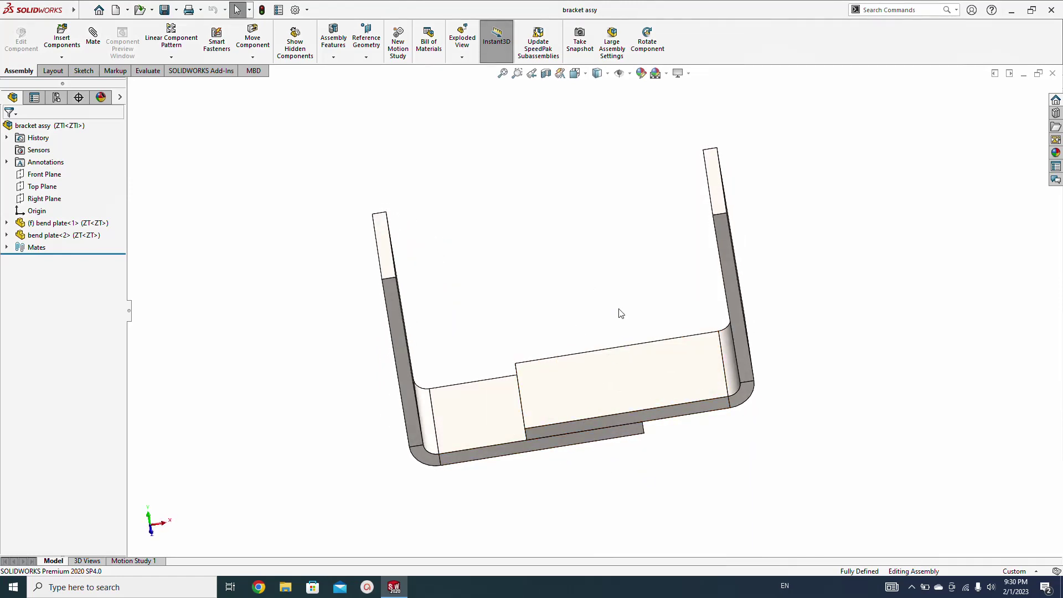
pyautogui.moveTo(527, 347); pyautogui.dragTo(536, 436, button='middle')
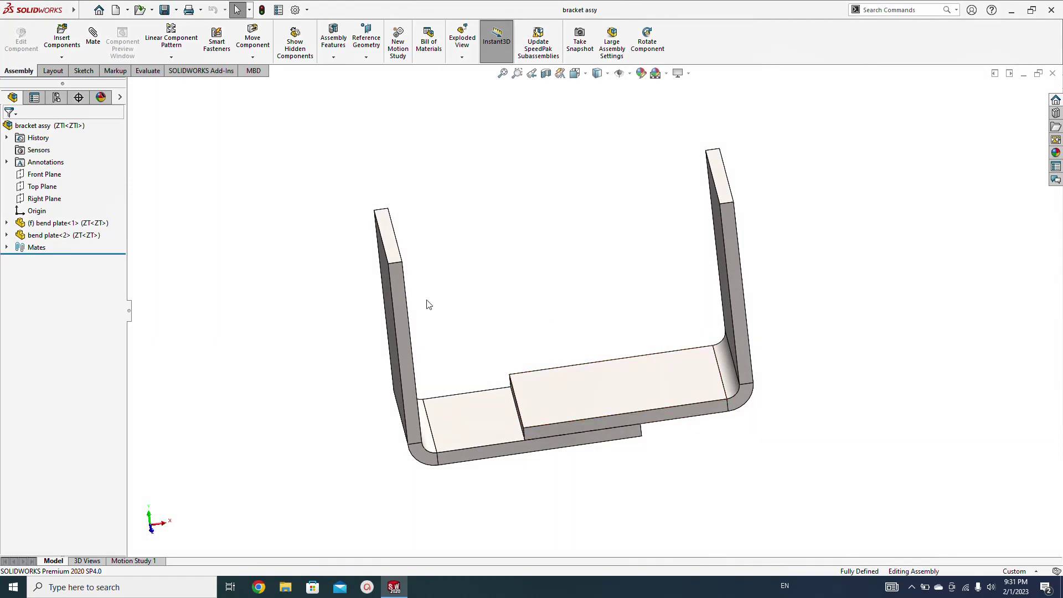
pyautogui.click(396, 263)
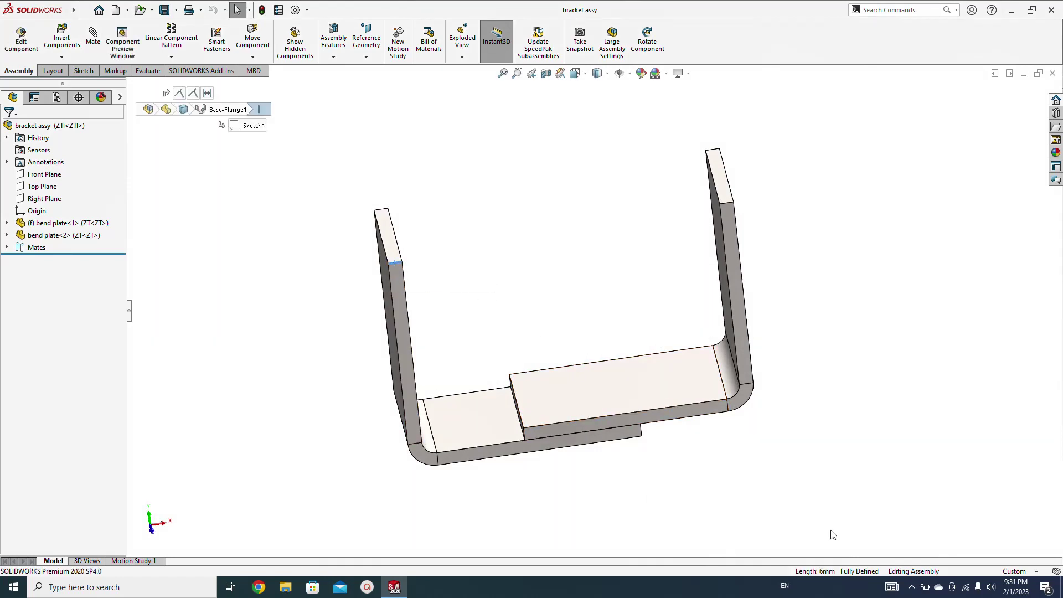
pyautogui.click(468, 335)
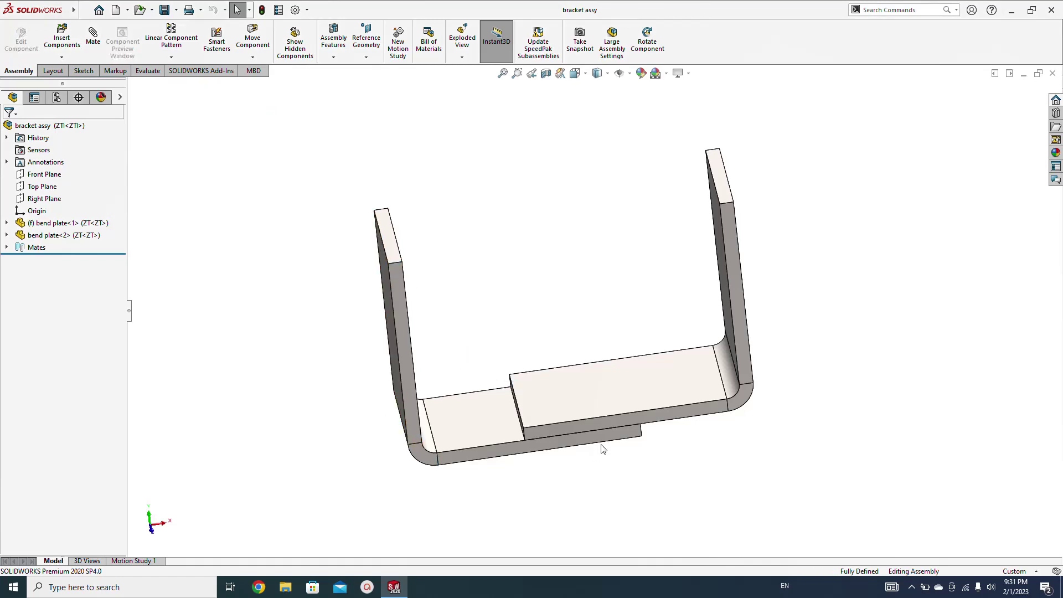
pyautogui.click(398, 231)
pyautogui.click(313, 299)
# Enable the SOLIDWORKS Simulation add-in and create a static study named "welded".
pyautogui.click(197, 71)
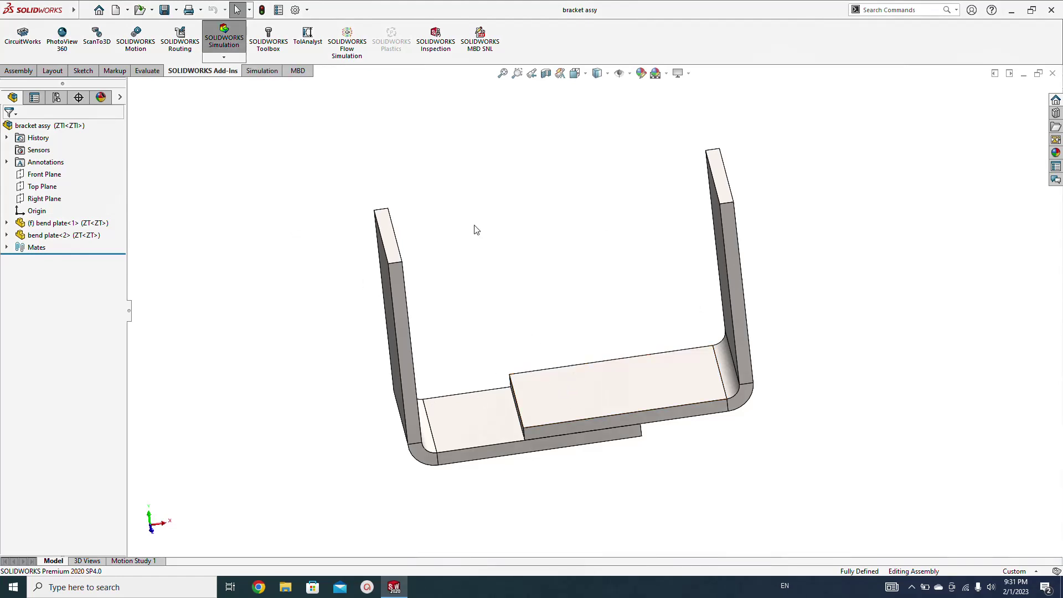
pyautogui.click(271, 72)
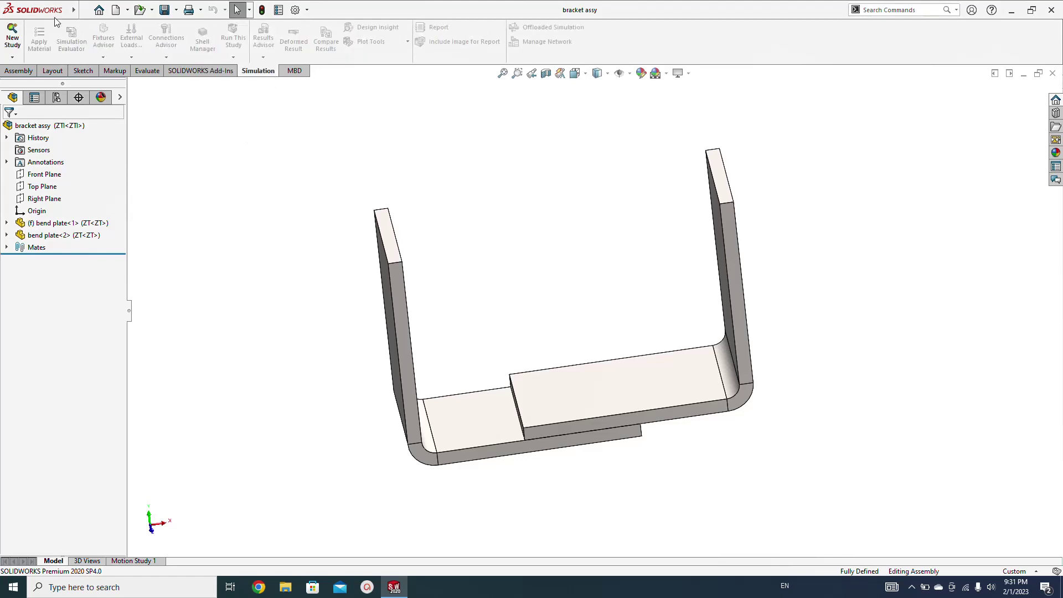
pyautogui.click(12, 33)
pyautogui.moveTo(52, 206); pyautogui.dragTo(5, 211)
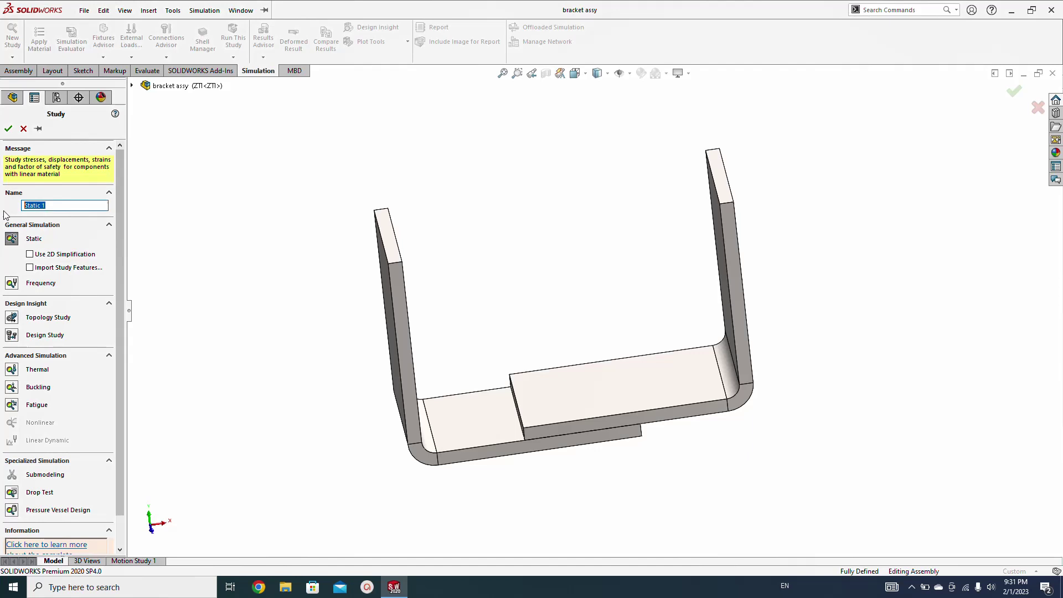
pyautogui.write('welded')
pyautogui.click(9, 129)
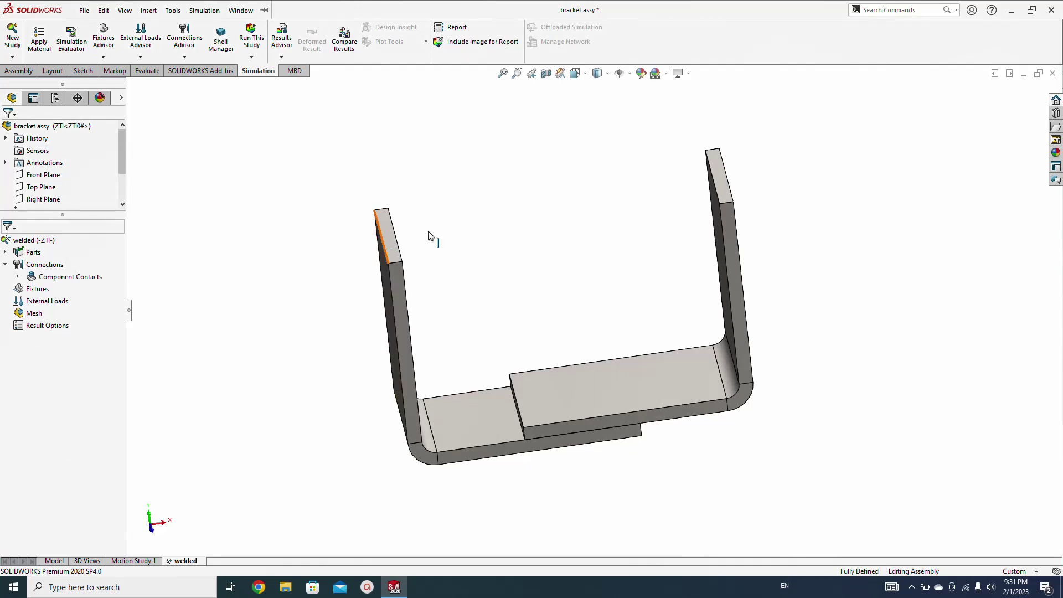
# Apply a Fixed Geometry fixture to the top end faces of both bend plates' vertical legs.
pyautogui.rightClick(29, 288)
pyautogui.click(64, 314)
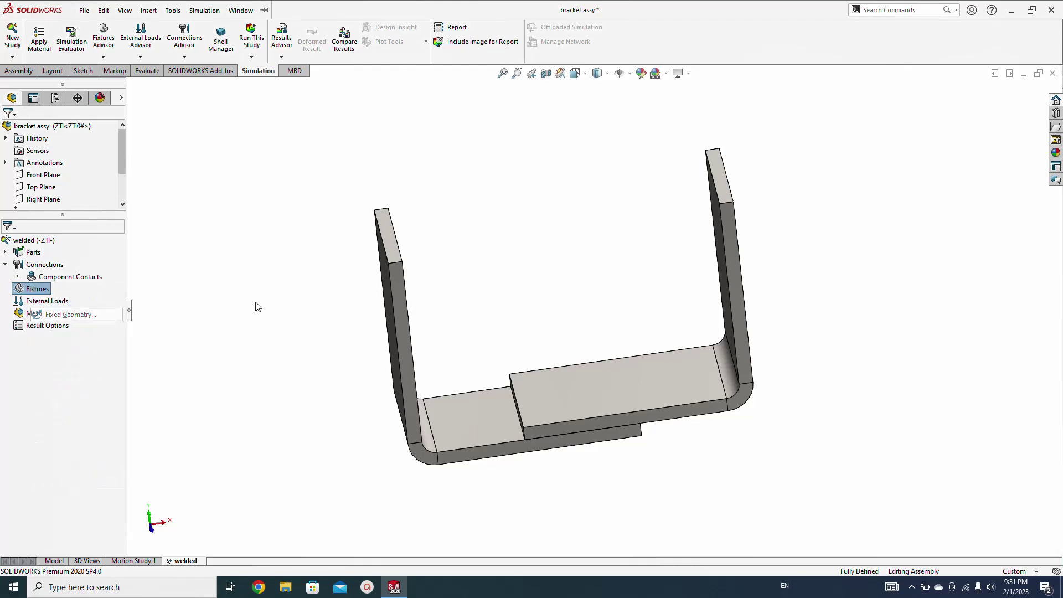
pyautogui.click(385, 231)
pyautogui.click(716, 177)
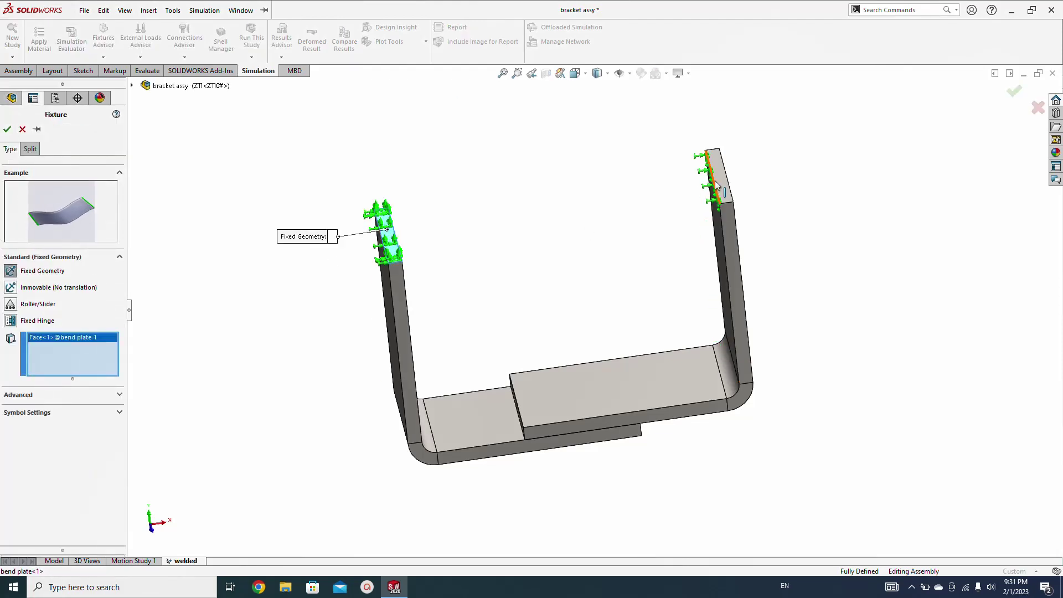
pyautogui.click(7, 129)
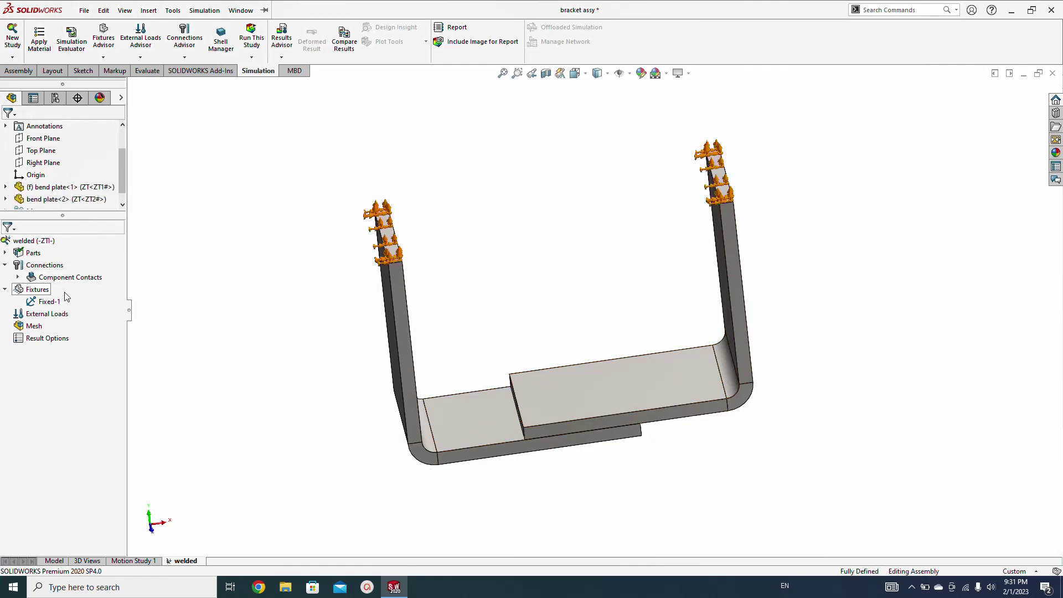
# Examine the study's component contacts and part list together with the overlapping area between the two bend plates.
pyautogui.click(18, 277)
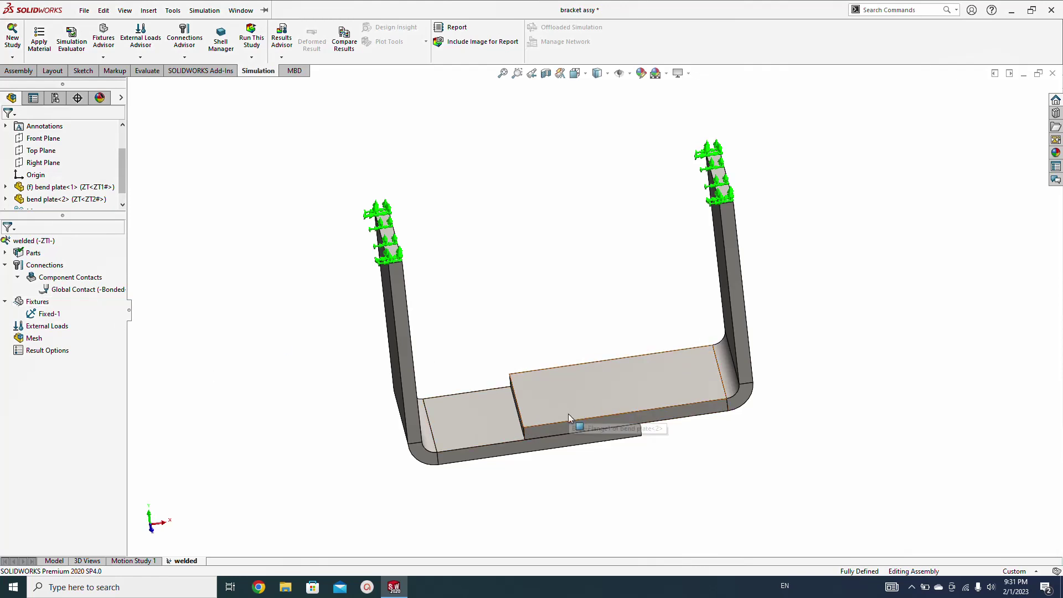
pyautogui.click(507, 415)
pyautogui.moveTo(517, 430); pyautogui.dragTo(661, 400, button='middle')
pyautogui.click(661, 404)
pyautogui.click(539, 240)
pyautogui.moveTo(539, 240); pyautogui.dragTo(417, 291, button='middle')
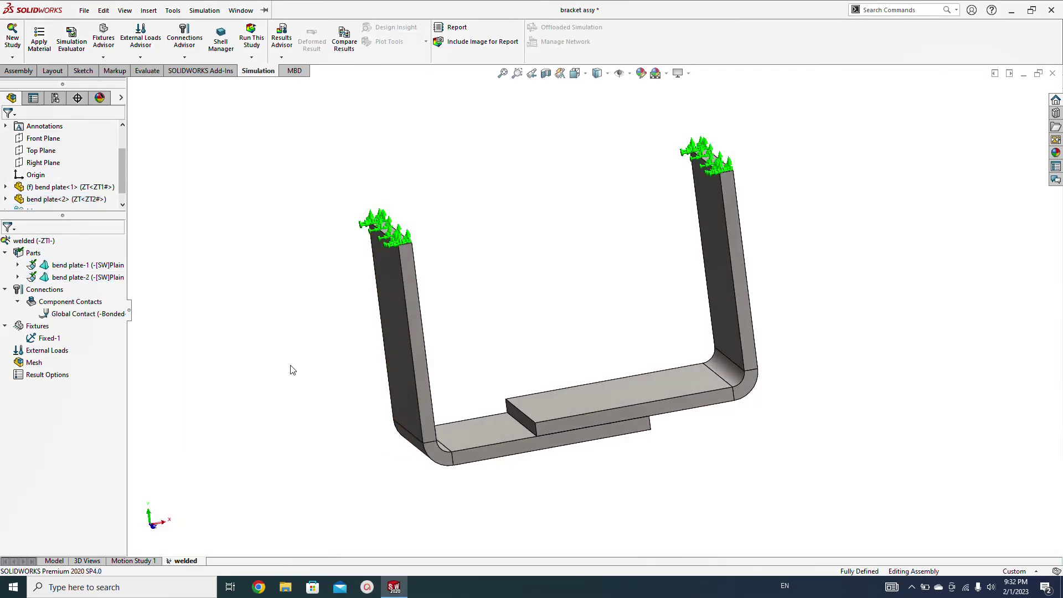
pyautogui.moveTo(294, 295); pyautogui.dragTo(320, 310, button='middle')
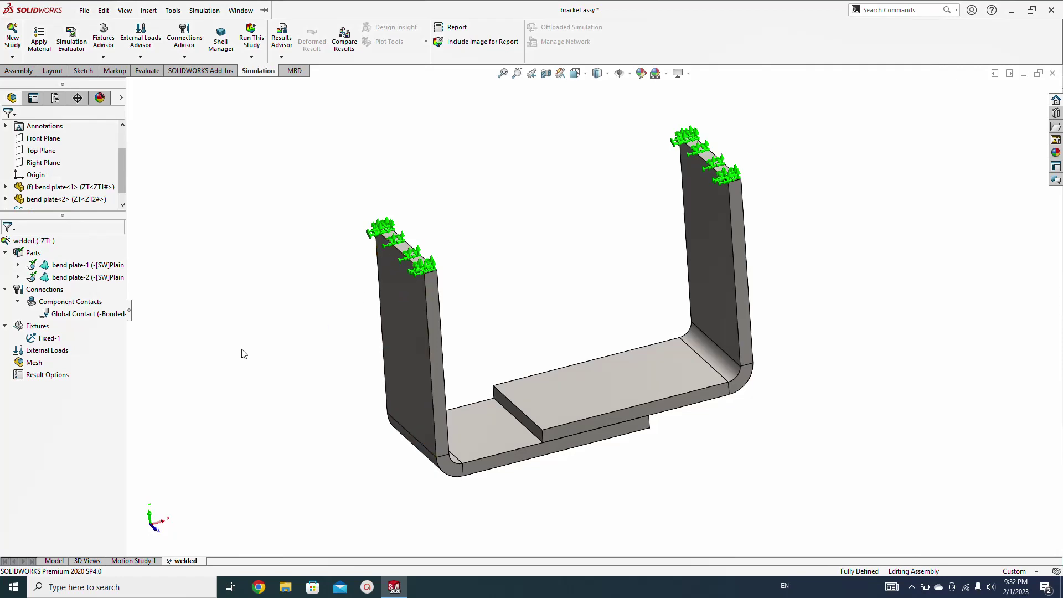
# Start a force load on the upper end edge of the second bend plate, using its top face as the direction reference.
pyautogui.rightClick(58, 353)
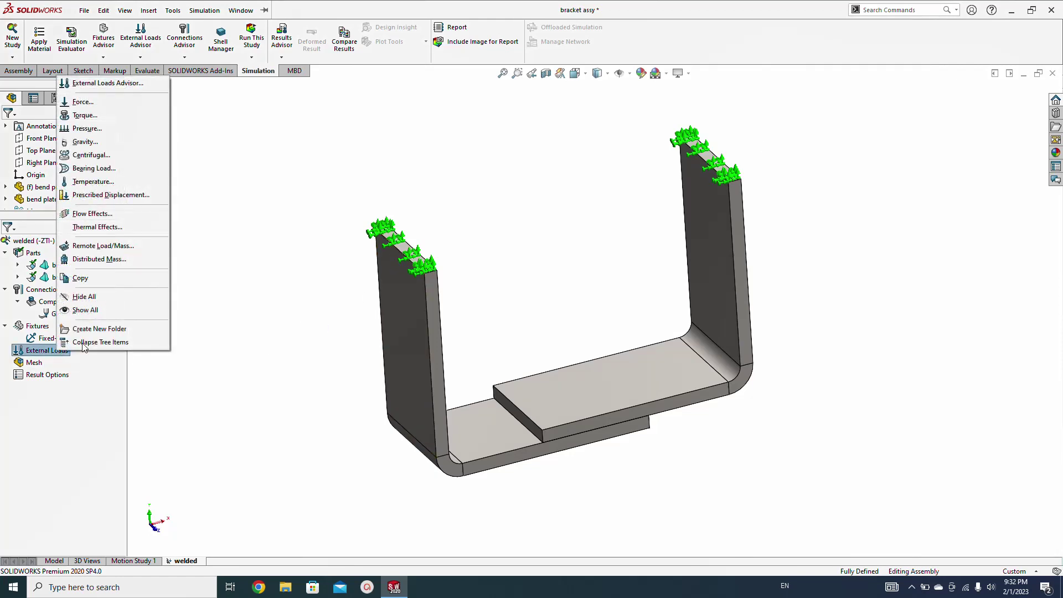
pyautogui.click(83, 101)
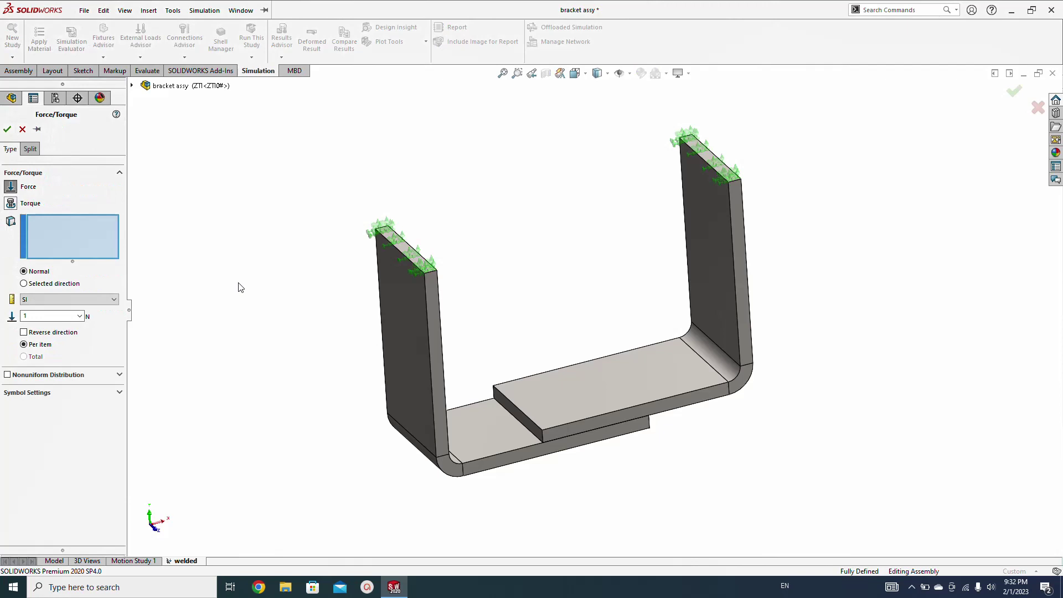
pyautogui.click(521, 415)
pyautogui.click(55, 284)
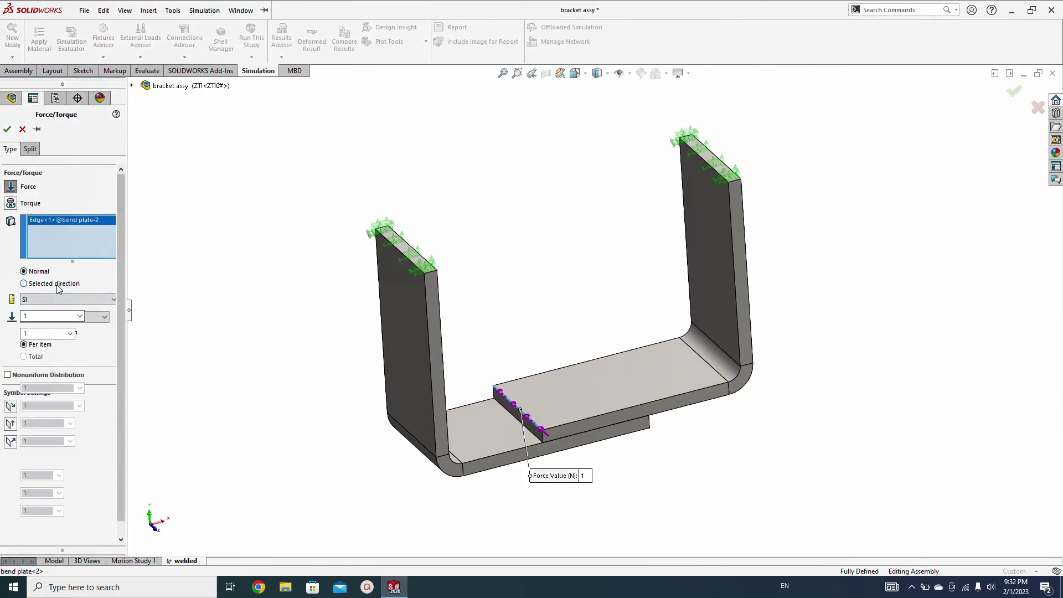
pyautogui.click(576, 389)
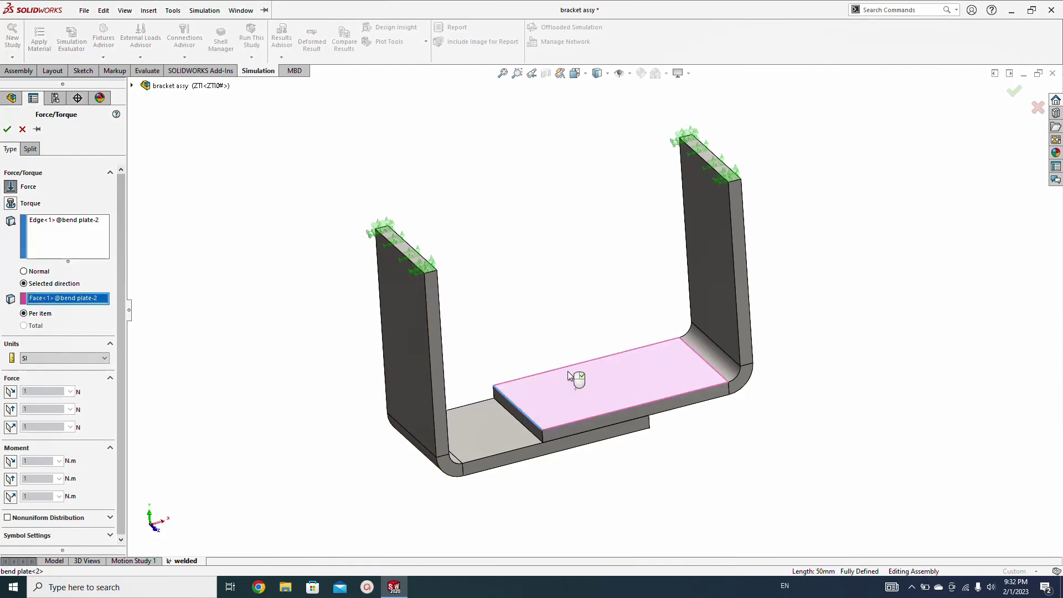
# Set the force normal to the reference face to 200*9.81 N with reversed direction so it points downward, and accept the load.
pyautogui.click(10, 427)
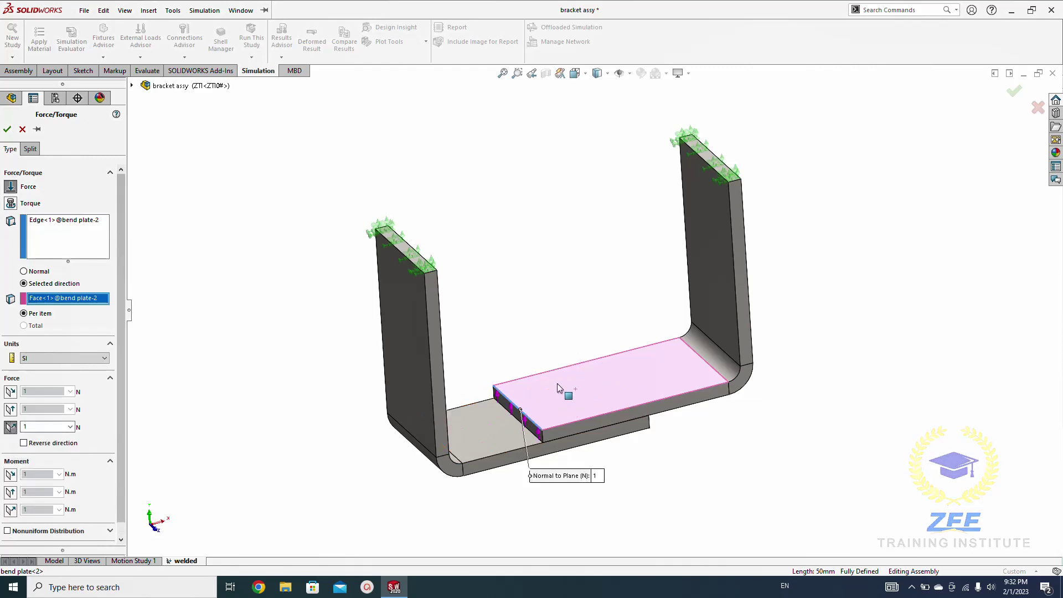
pyautogui.click(24, 443)
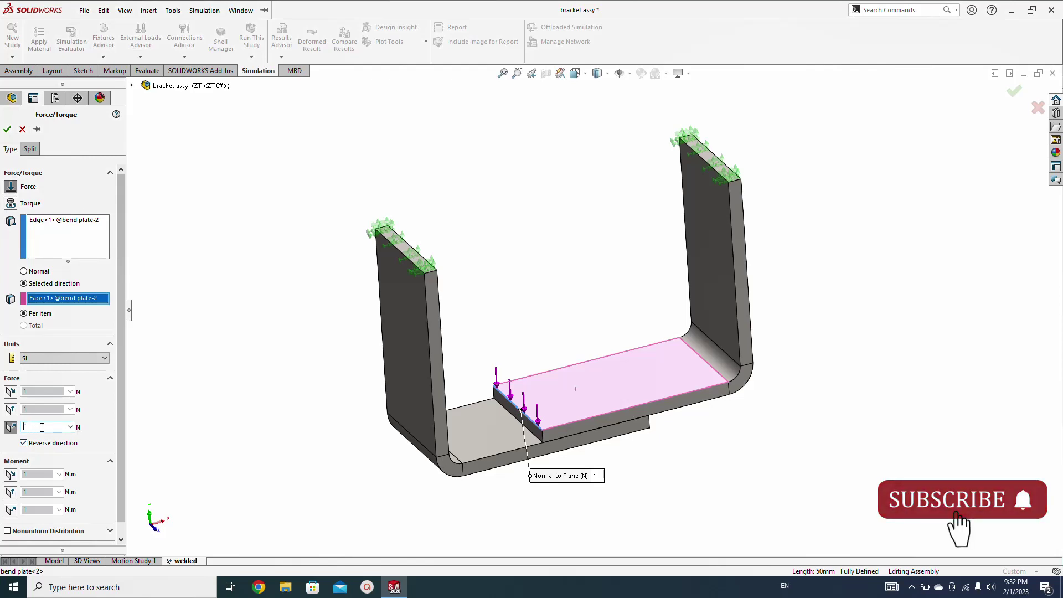
pyautogui.write('200')
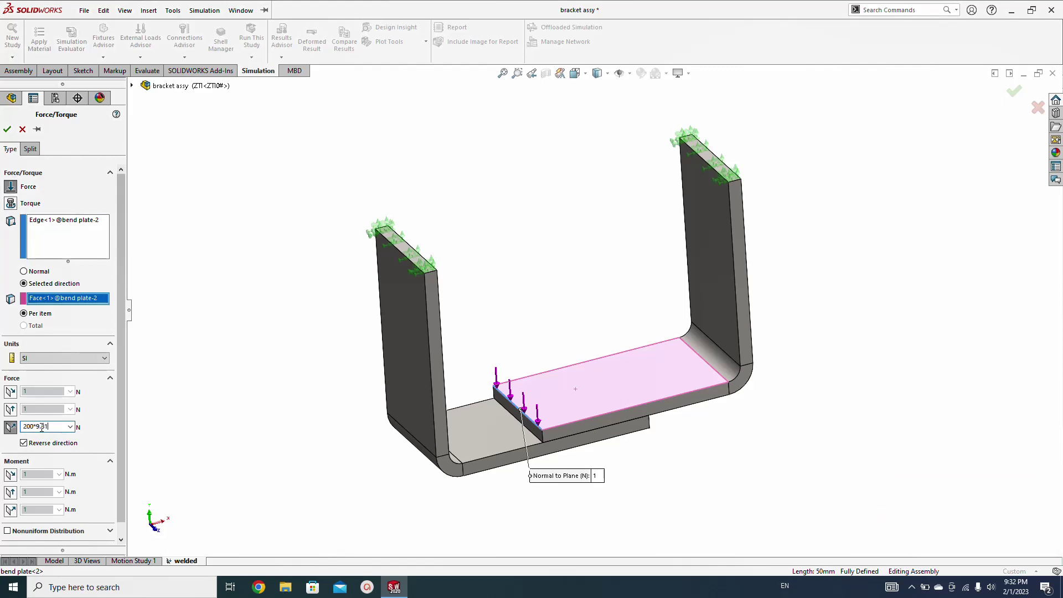
pyautogui.write('*9.81')
pyautogui.press('Return')
pyautogui.click(7, 129)
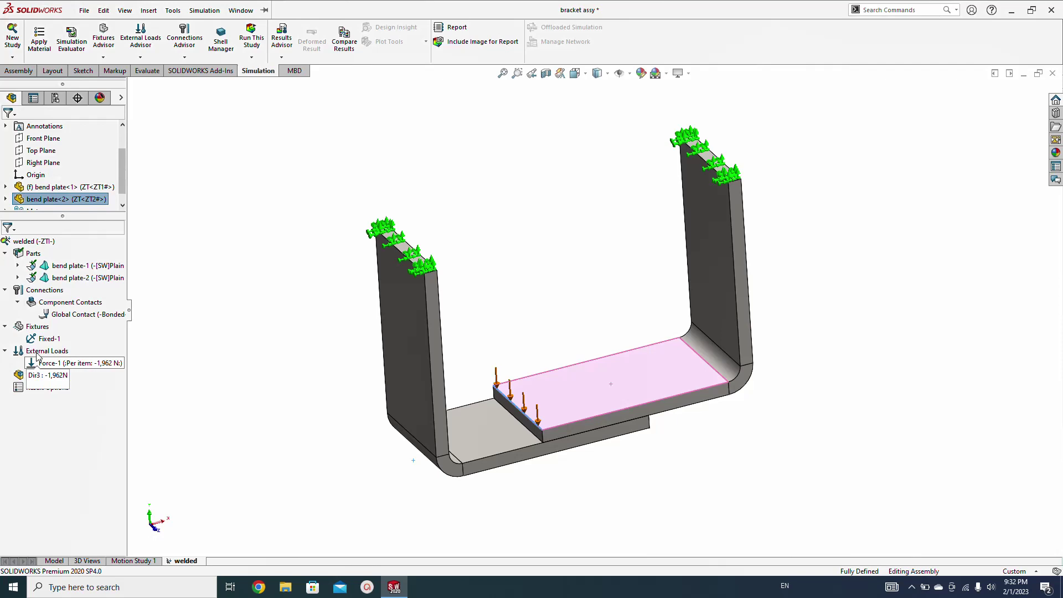
# Mesh the assembly with the default mesh density and run the welded study.
pyautogui.rightClick(31, 375)
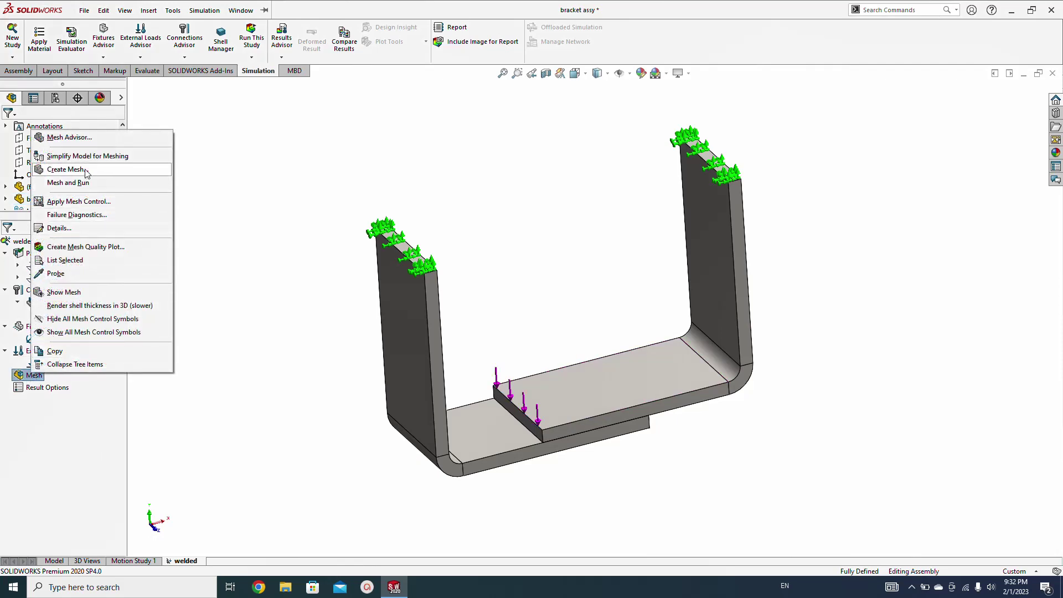
pyautogui.click(67, 169)
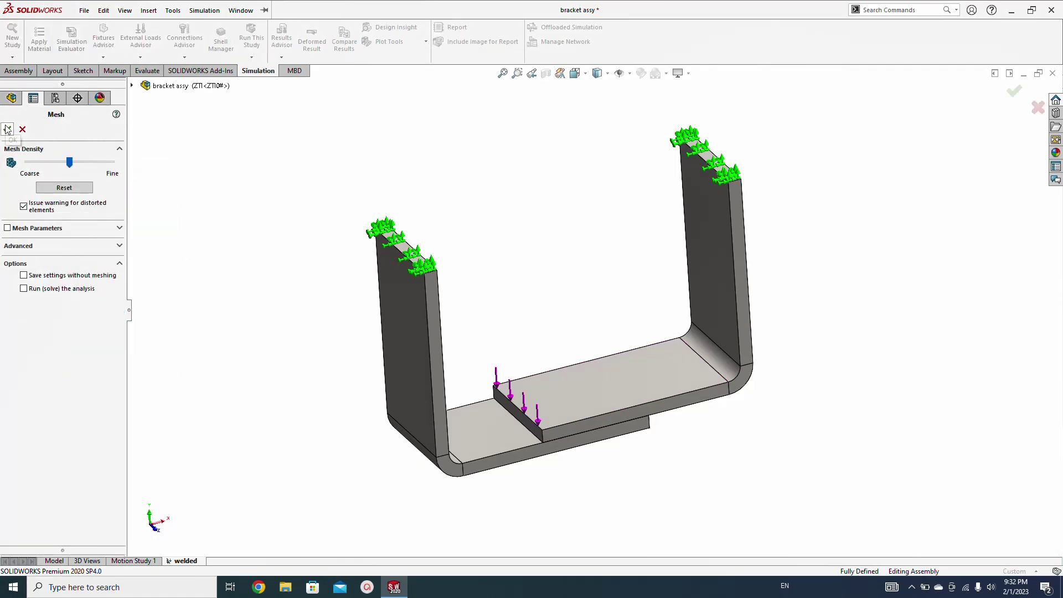
pyautogui.click(7, 129)
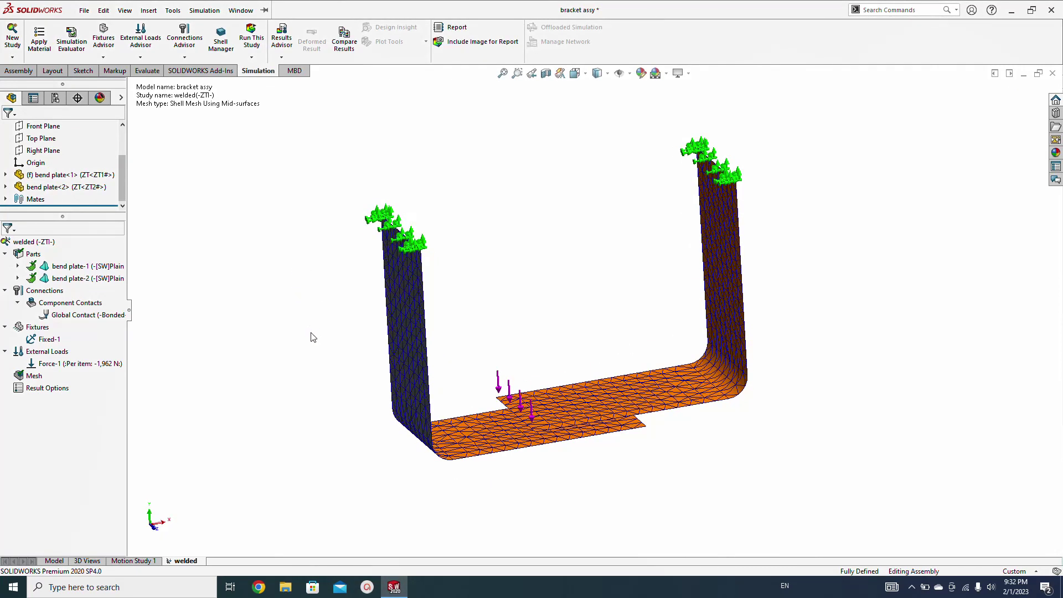
pyautogui.click(252, 37)
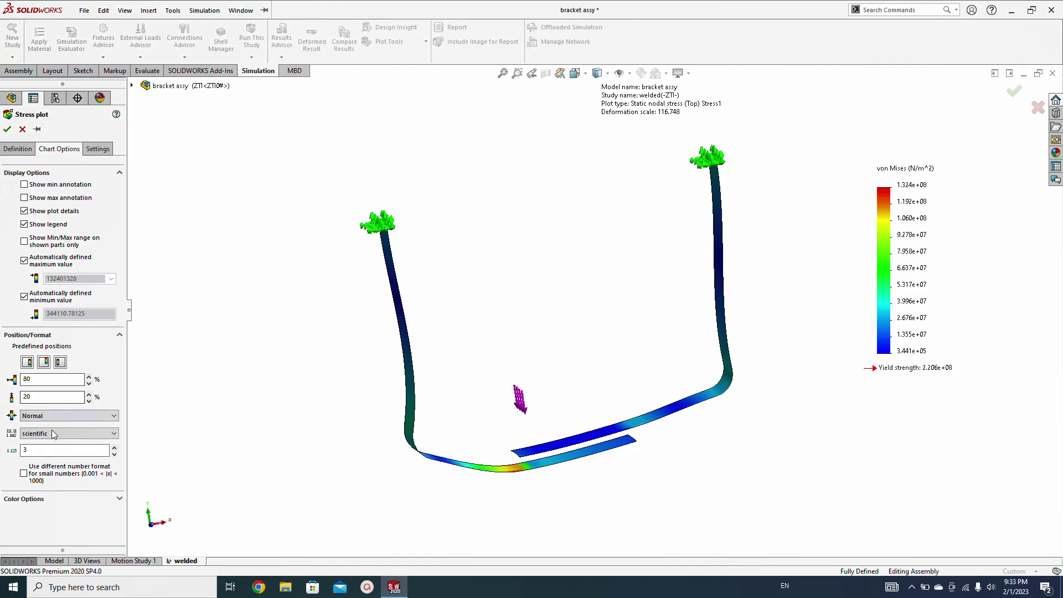
# Set the stress plot to floating number format and N/mm^2 (MPa) units, with shell thickness rendered in 3D.
pyautogui.click(52, 433)
pyautogui.click(33, 450)
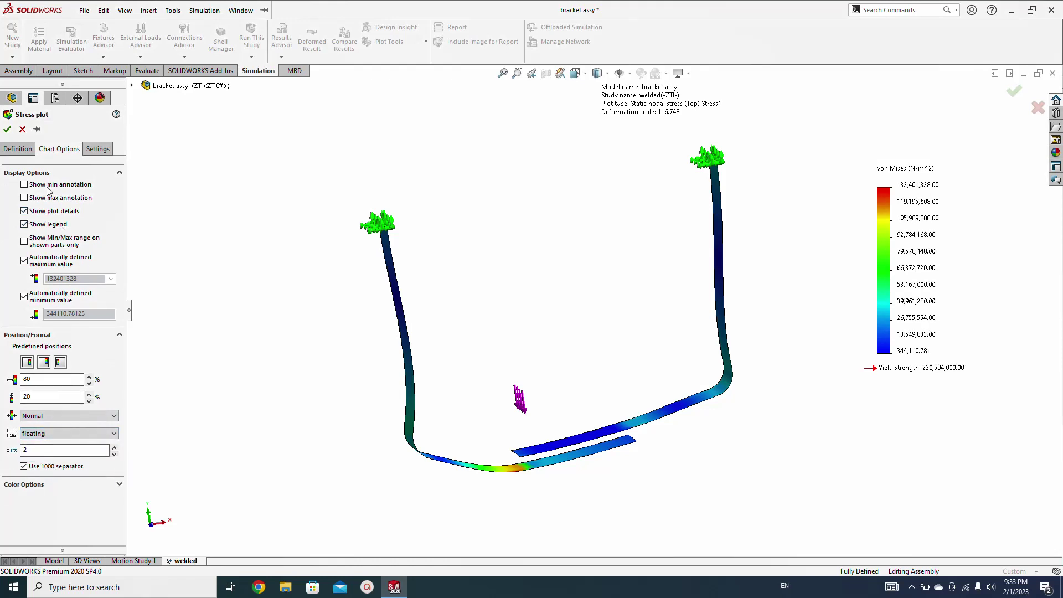
pyautogui.click(27, 152)
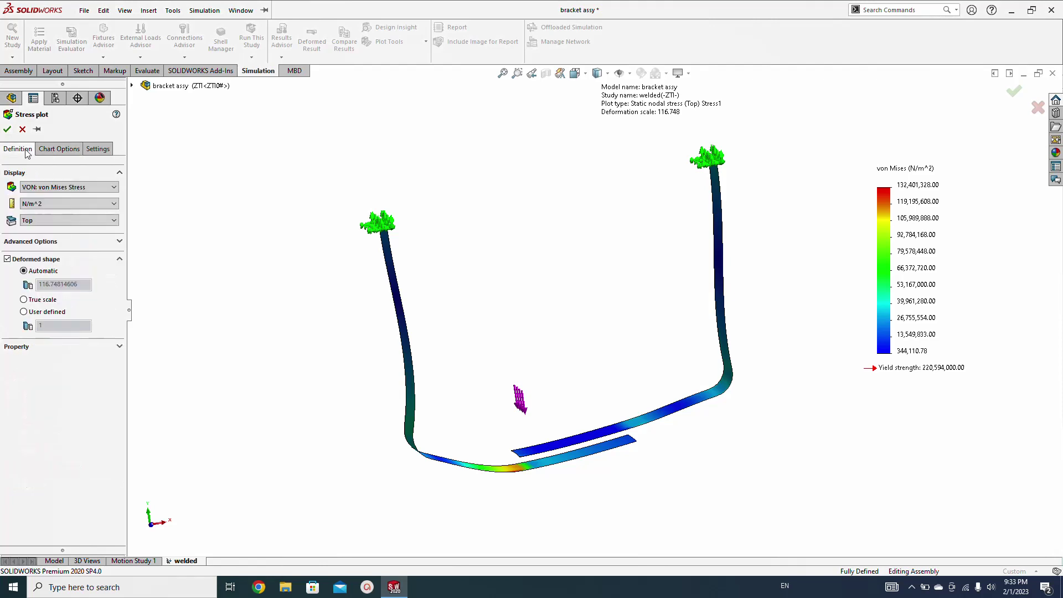
pyautogui.click(35, 203)
pyautogui.click(65, 236)
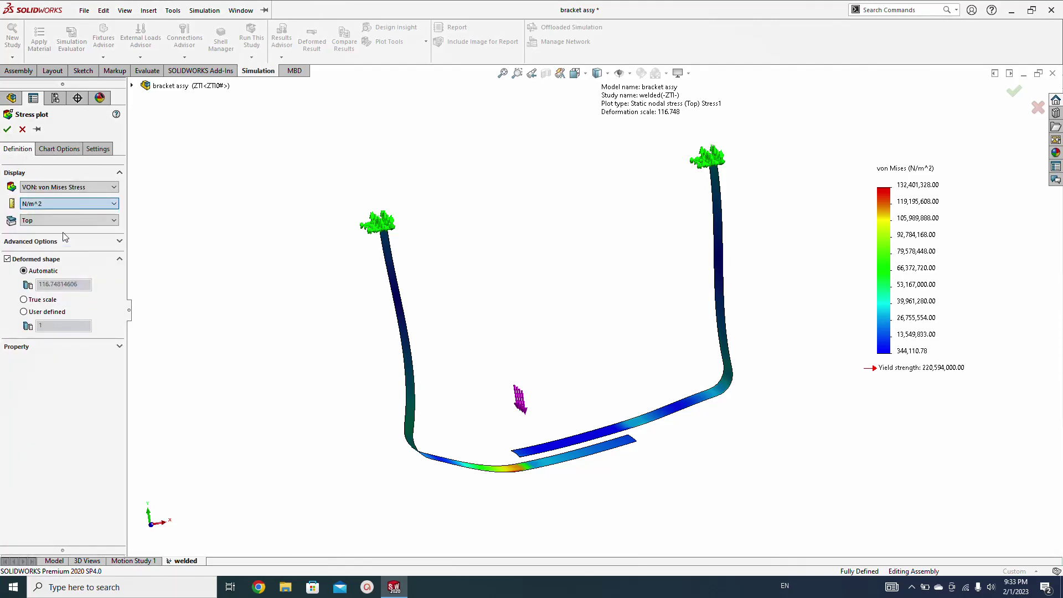
pyautogui.click(120, 242)
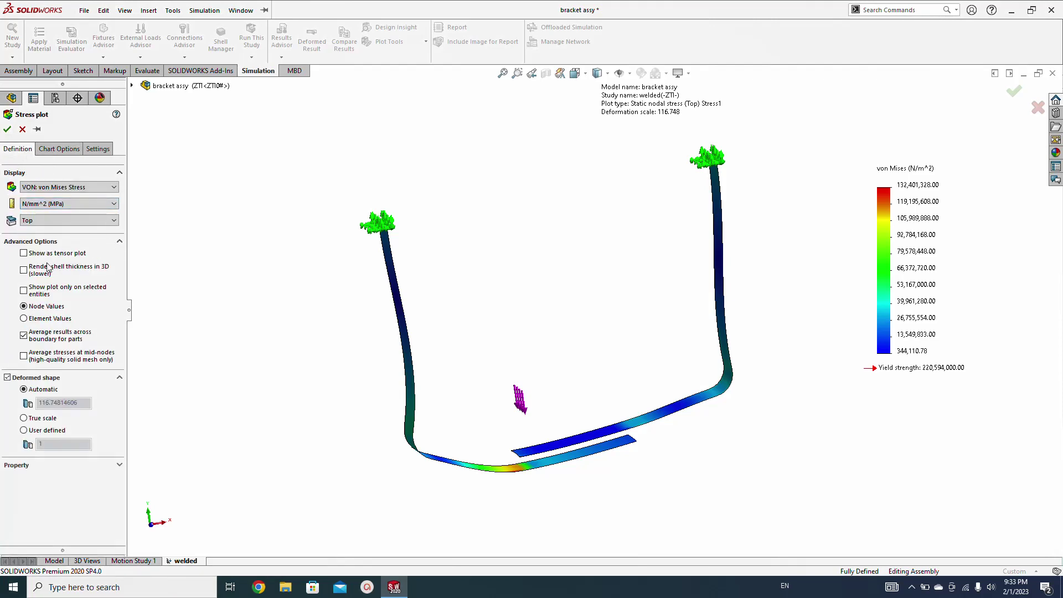
pyautogui.click(24, 272)
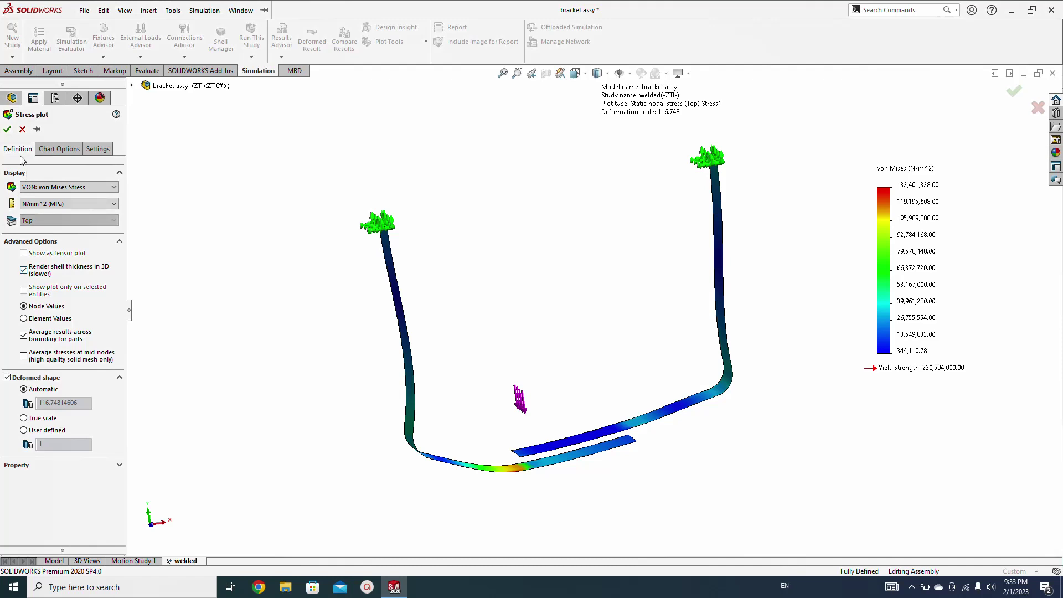
pyautogui.click(7, 129)
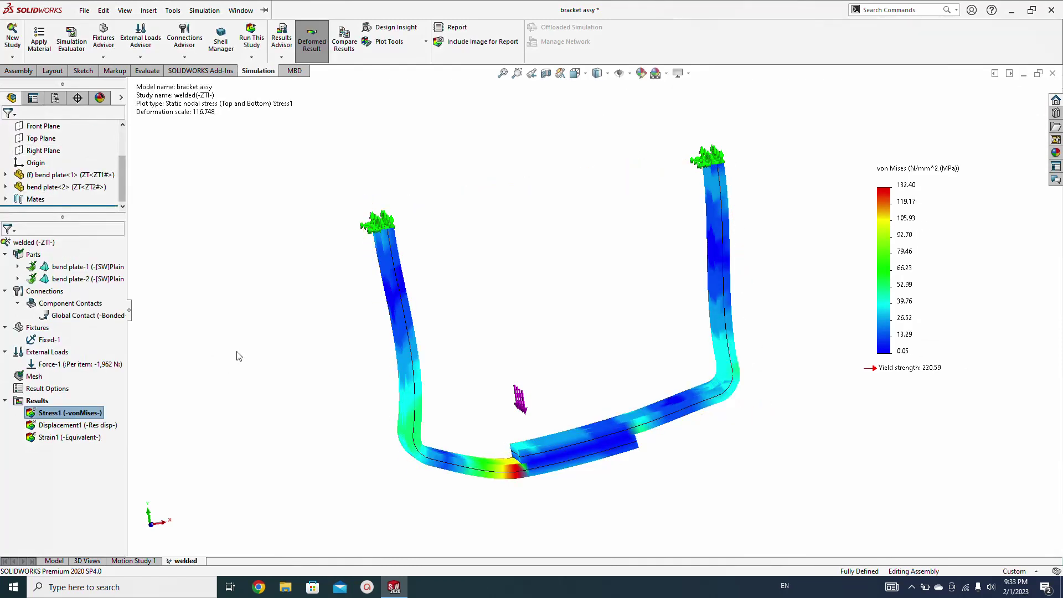
# View the von Mises stress plot from the front.
pyautogui.press('space')
pyautogui.click(478, 329)
pyautogui.scroll(3, 527, 325)
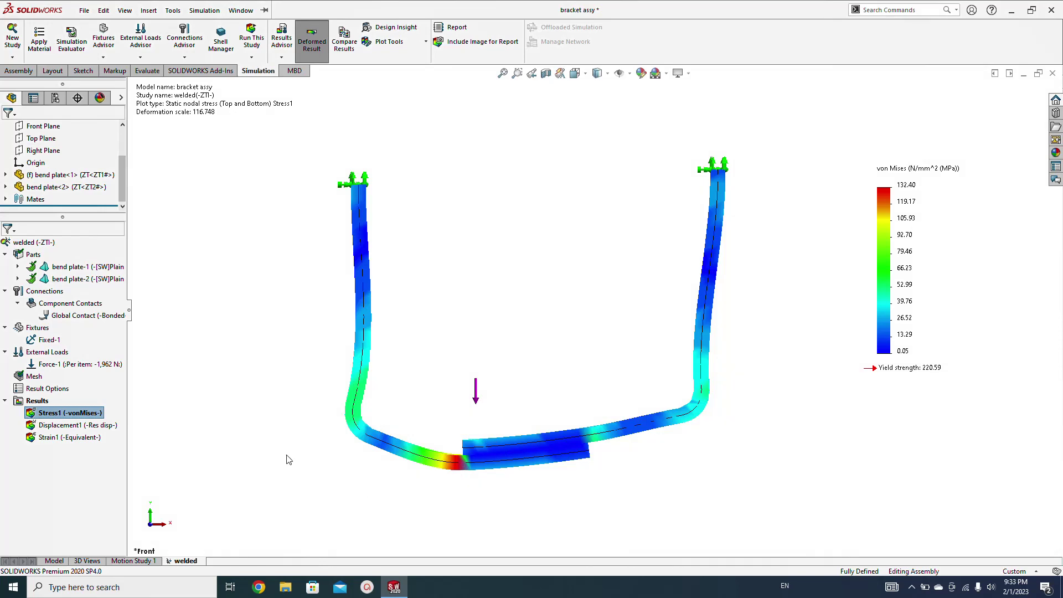
# Delete the equivalent strain plot from the welded study's results.
pyautogui.rightClick(86, 436)
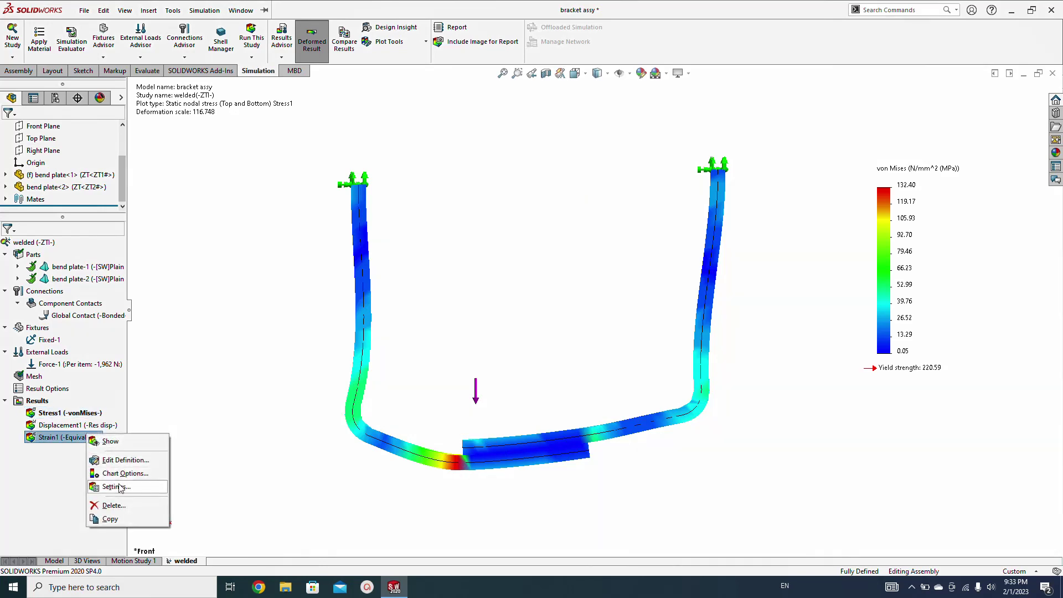
pyautogui.click(122, 510)
pyautogui.click(573, 280)
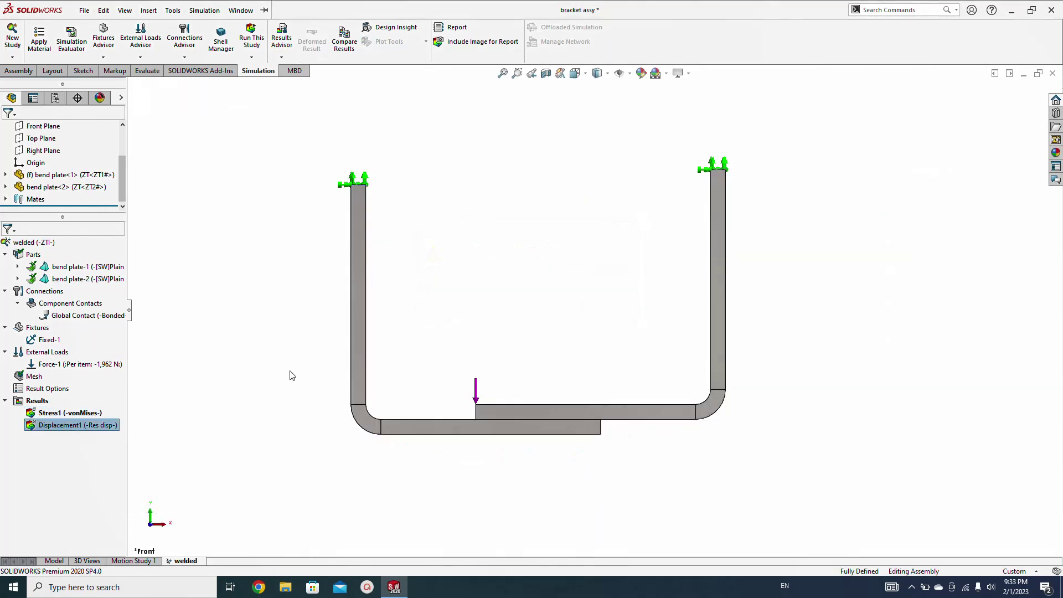
# Show the resultant displacement plot and set its legend to floating number format with two decimal places.
pyautogui.doubleClick(69, 425)
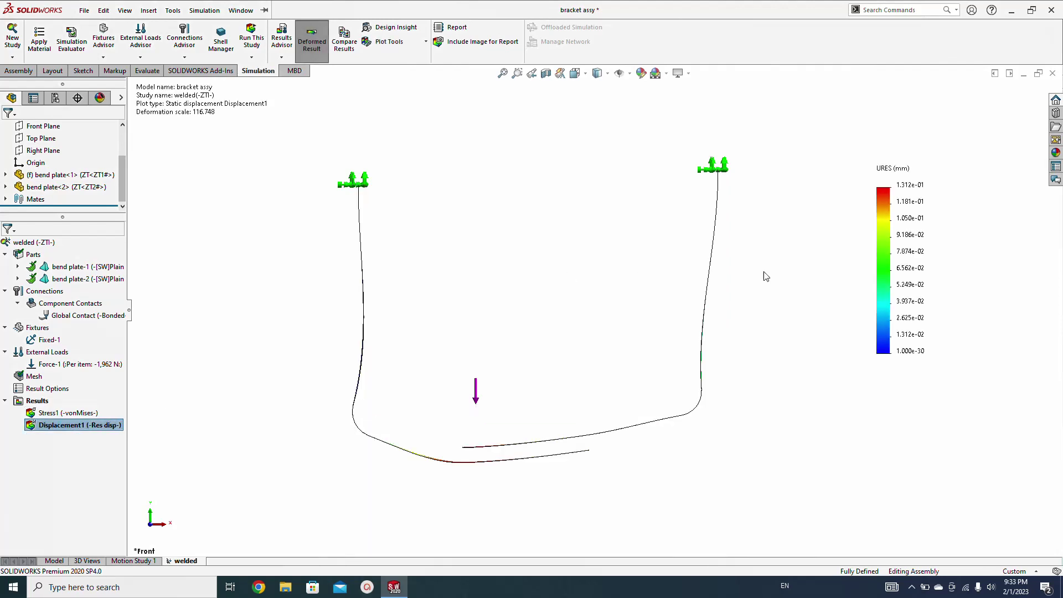
pyautogui.doubleClick(898, 243)
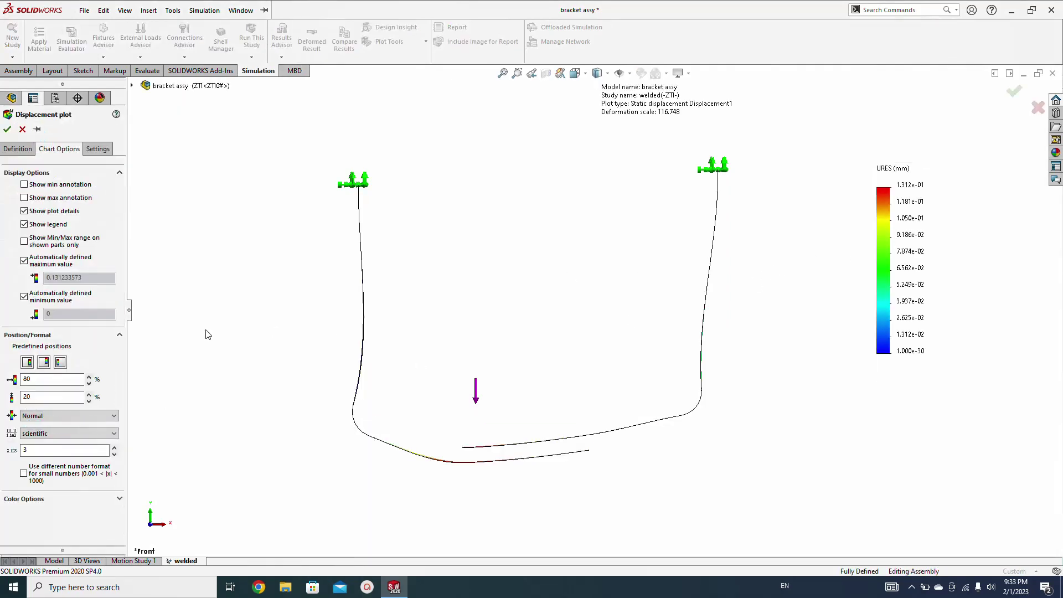
pyautogui.click(68, 433)
pyautogui.click(92, 451)
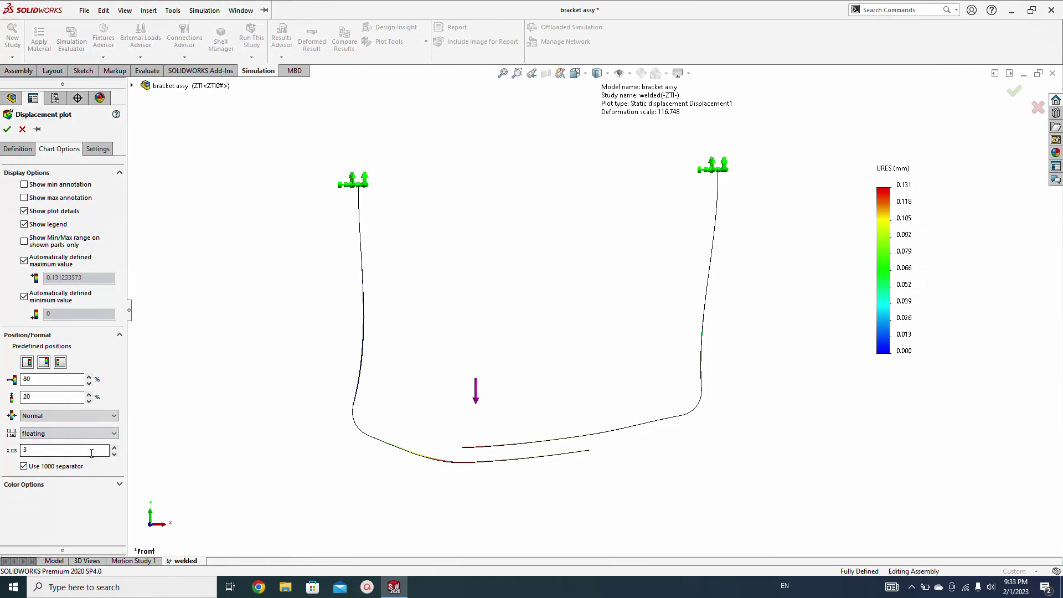
pyautogui.click(114, 455)
# Render the displacement plot's shell thickness in 3D, then save the assembly together with its modified part.
pyautogui.click(11, 150)
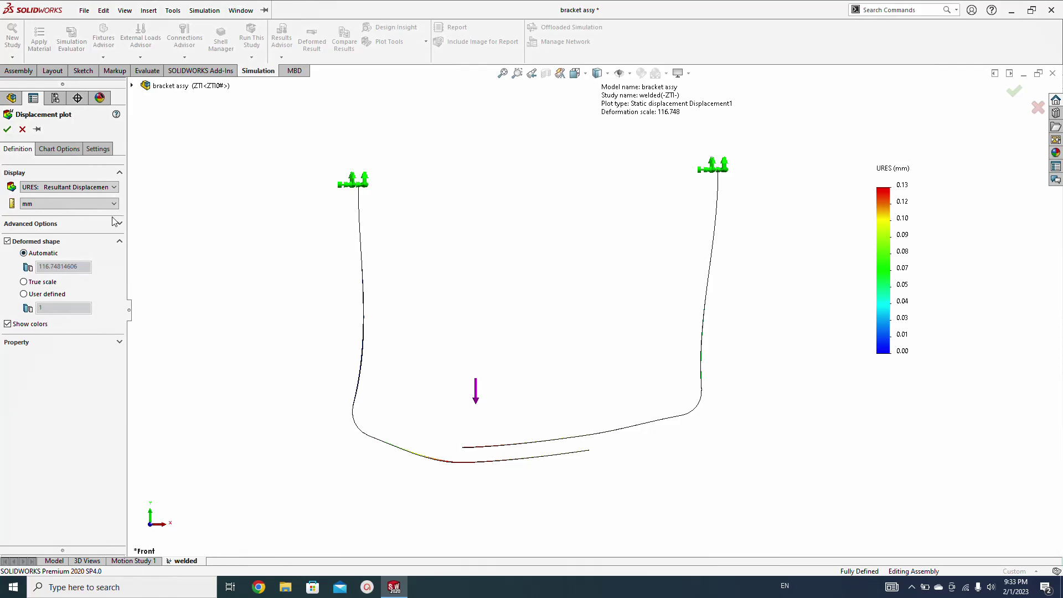
pyautogui.click(119, 224)
pyautogui.click(23, 253)
pyautogui.click(7, 129)
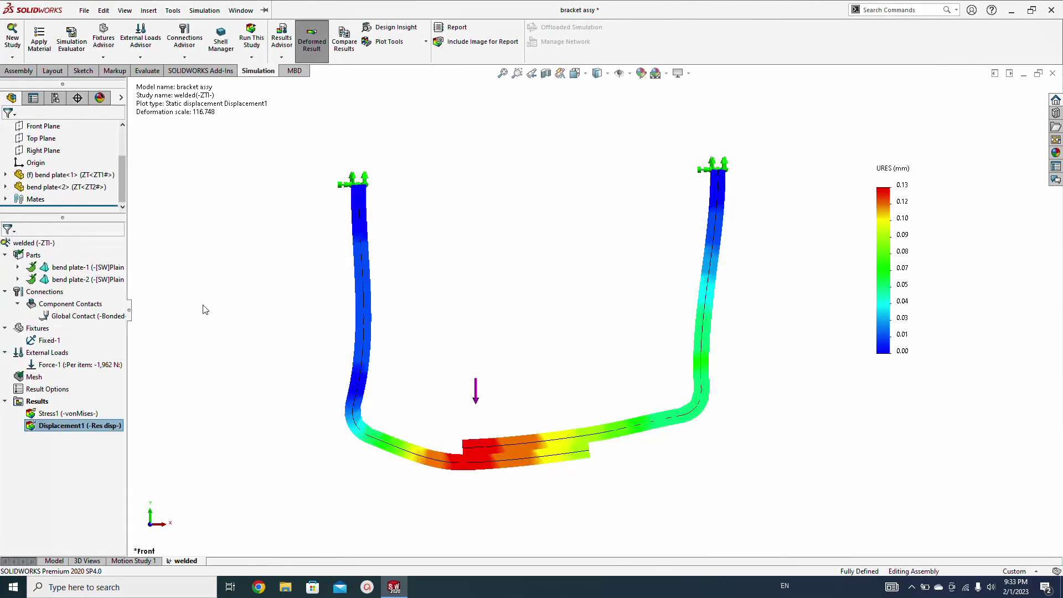
pyautogui.hotkey('ctrl', 's')
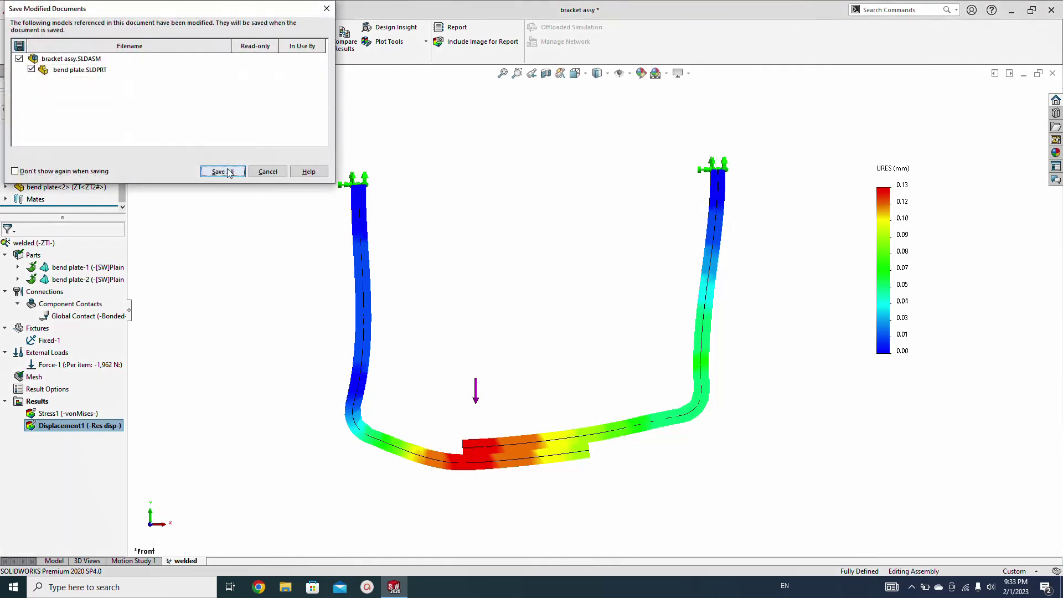
pyautogui.click(226, 173)
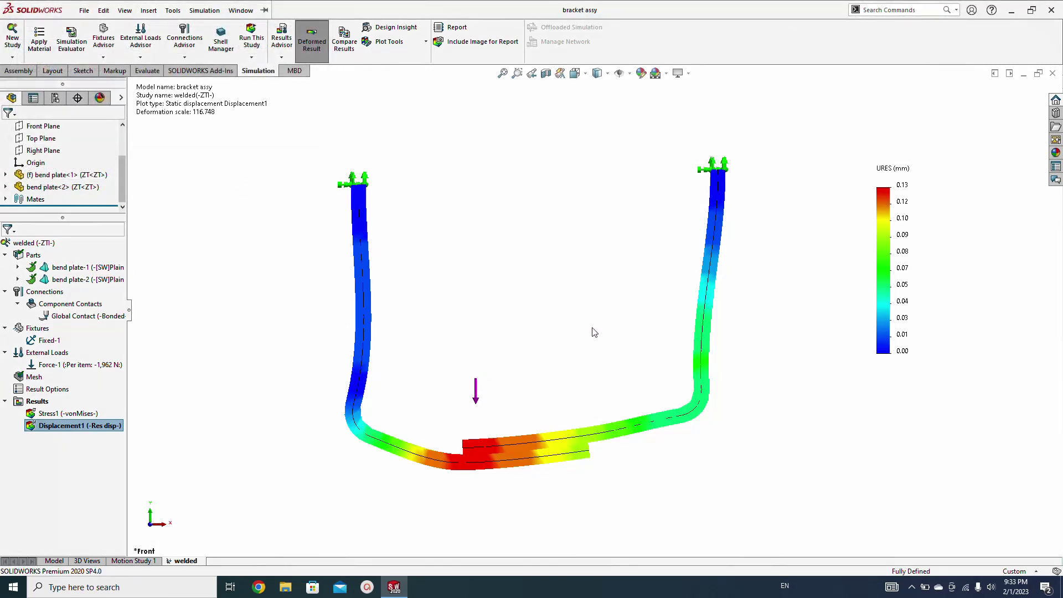
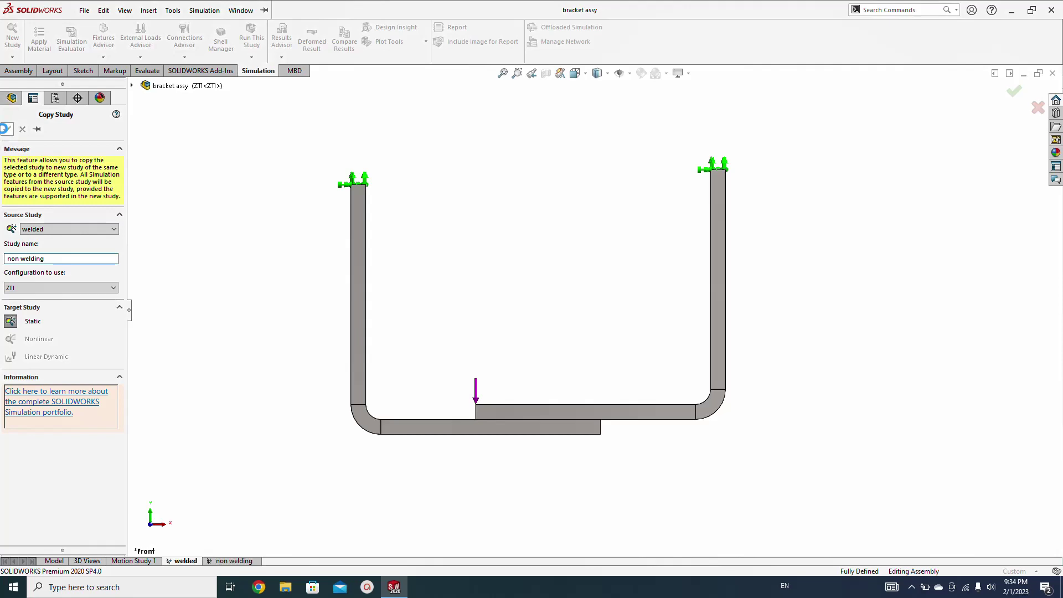
# Delete the component contacts from the non welding study and acknowledge the remesh notice.
pyautogui.moveTo(293, 318); pyautogui.dragTo(288, 324, button='middle')
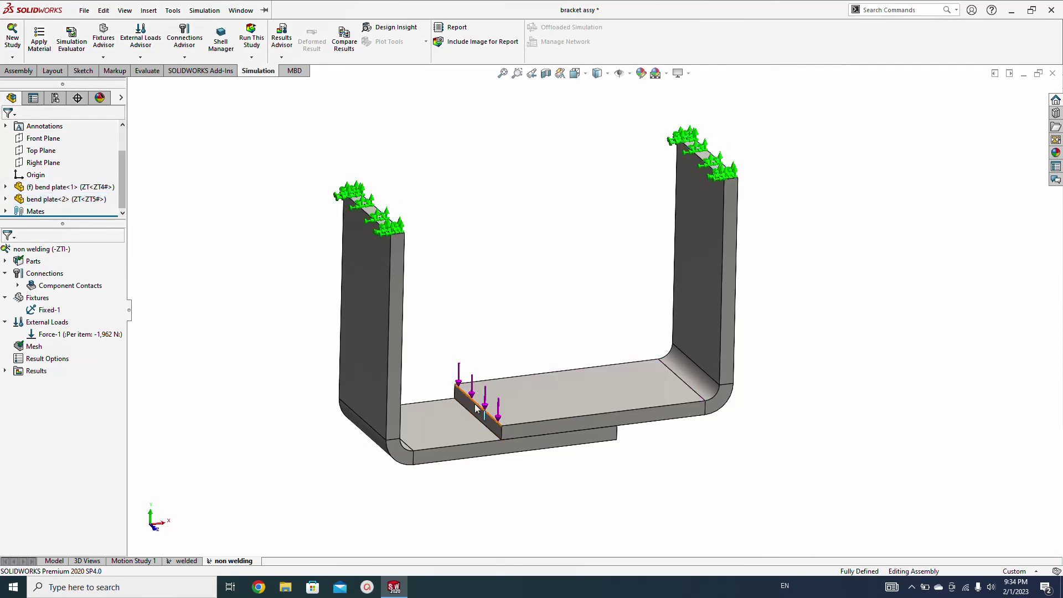
pyautogui.rightClick(55, 288)
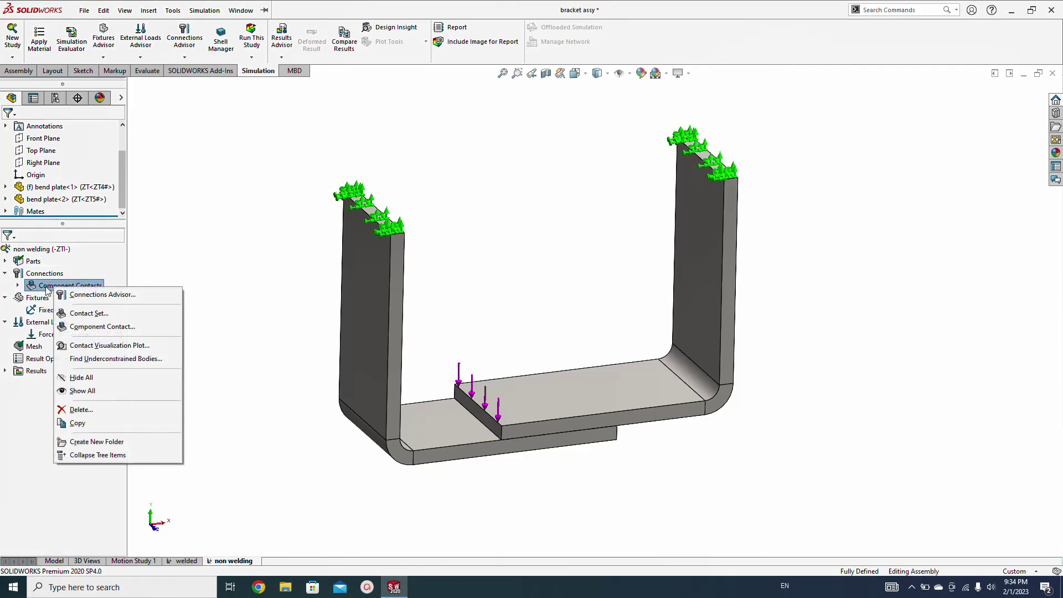
pyautogui.click(284, 363)
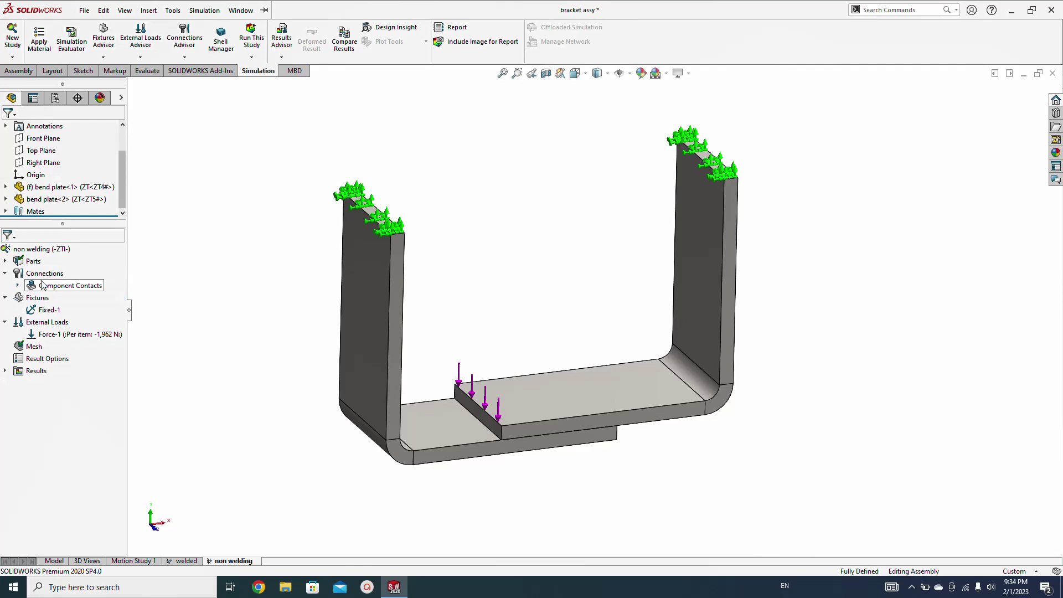
pyautogui.rightClick(44, 284)
pyautogui.click(68, 403)
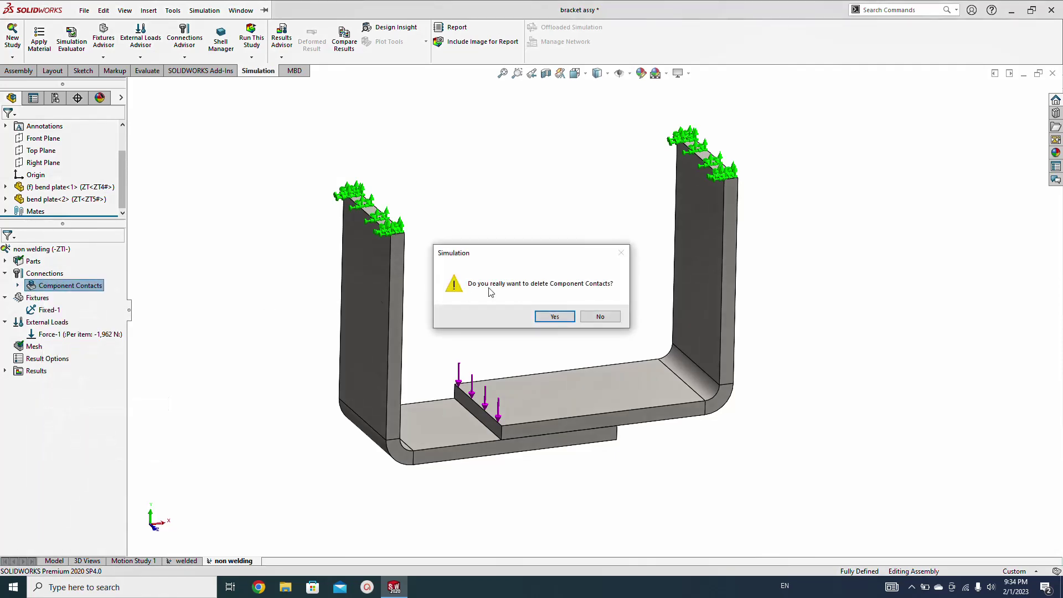
pyautogui.click(554, 316)
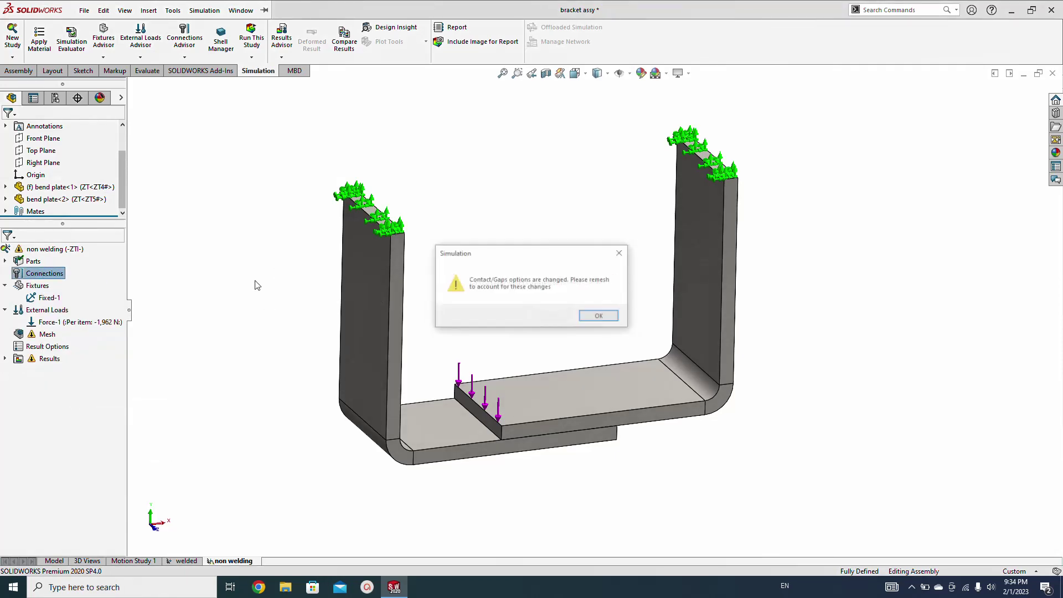
pyautogui.click(600, 317)
# Start a manual No Penetration contact set using the upper face of bend plate-1's horizontal leg as set 1.
pyautogui.rightClick(47, 275)
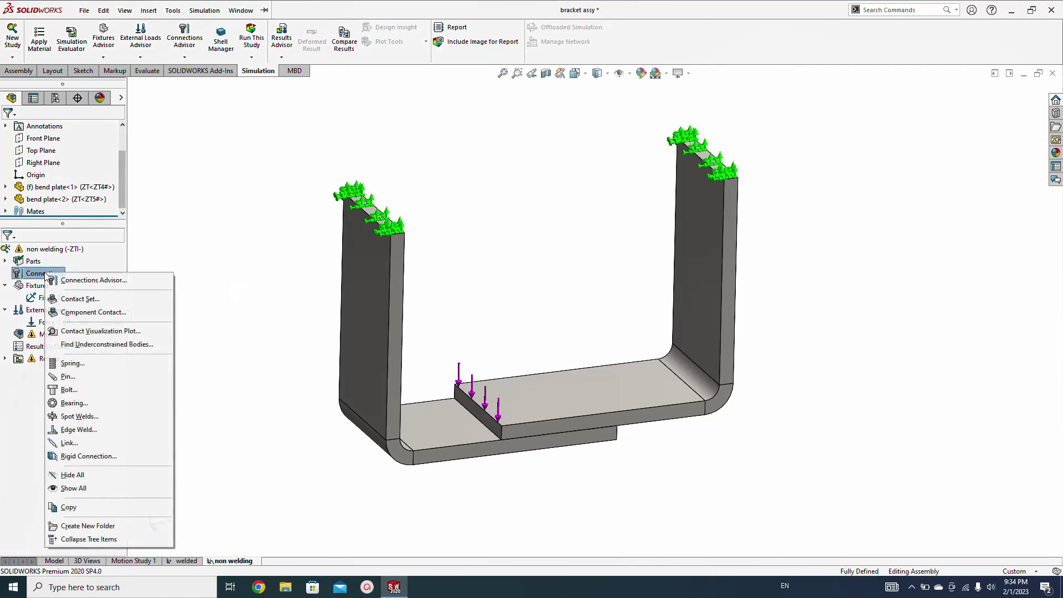
pyautogui.click(78, 299)
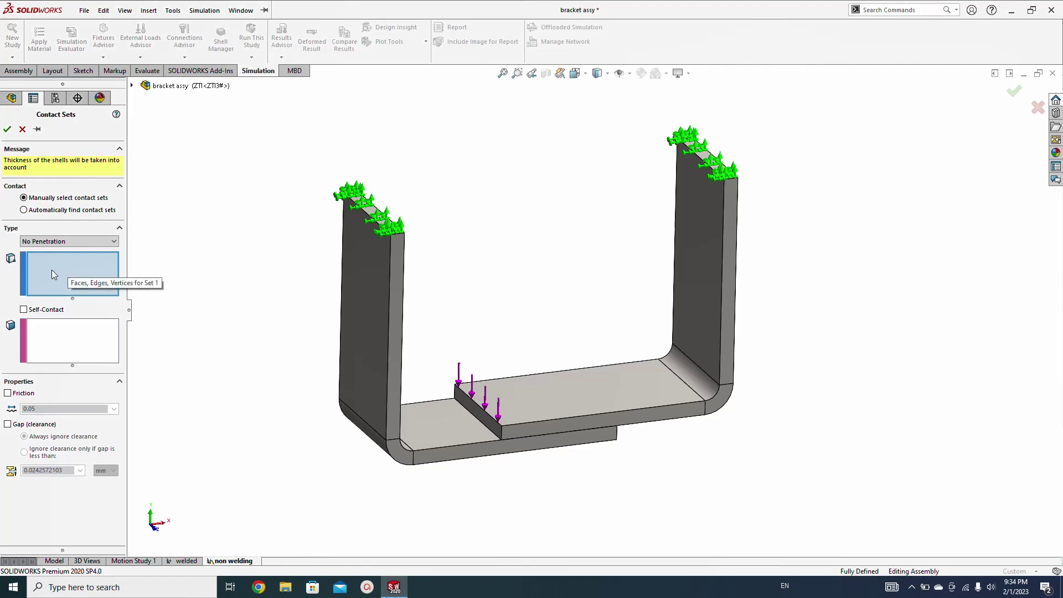
pyautogui.click(447, 411)
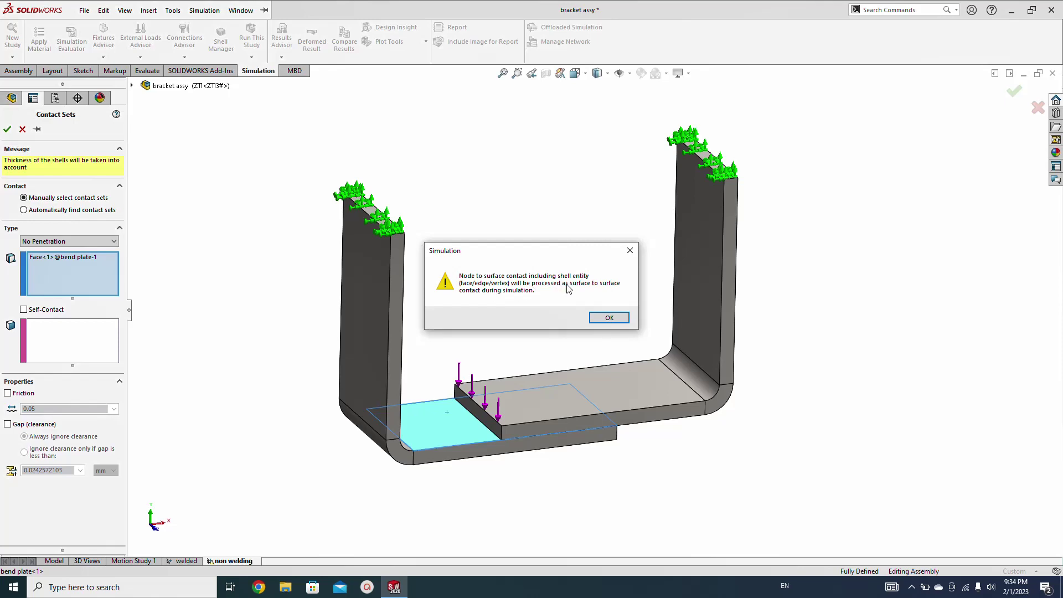
pyautogui.click(594, 316)
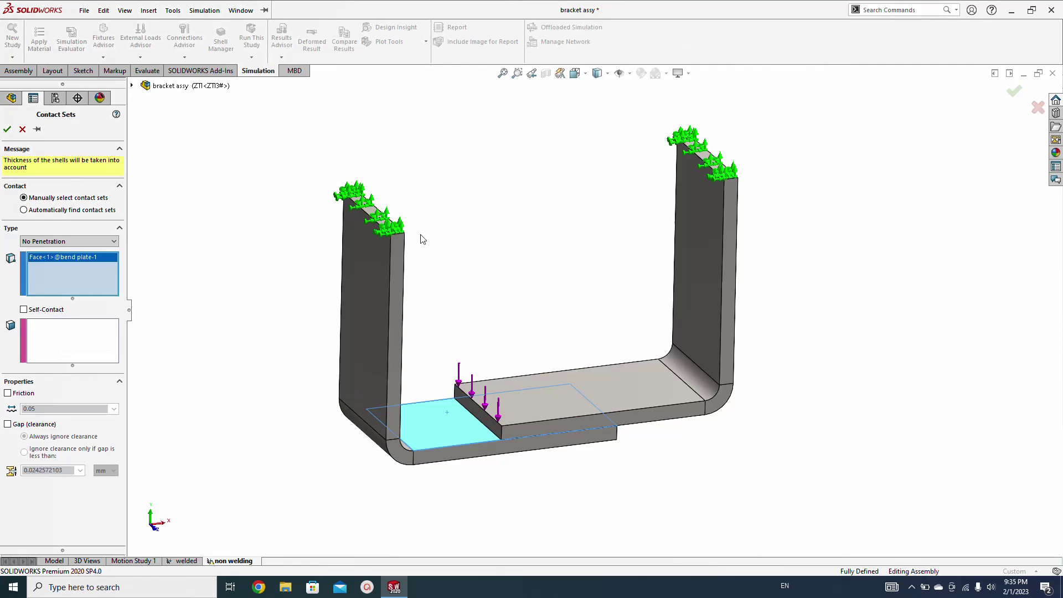
# Add the underside face of bend plate-2's horizontal leg as set 2, keep the type No Penetration and accept the contact set.
pyautogui.click(69, 355)
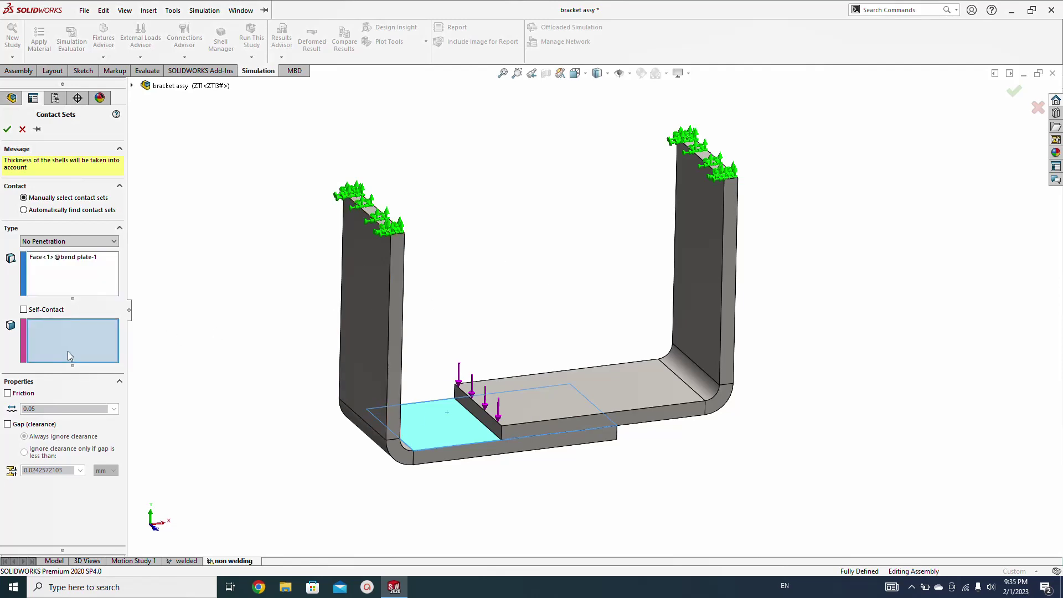
pyautogui.hotkey('ctrl', '1')
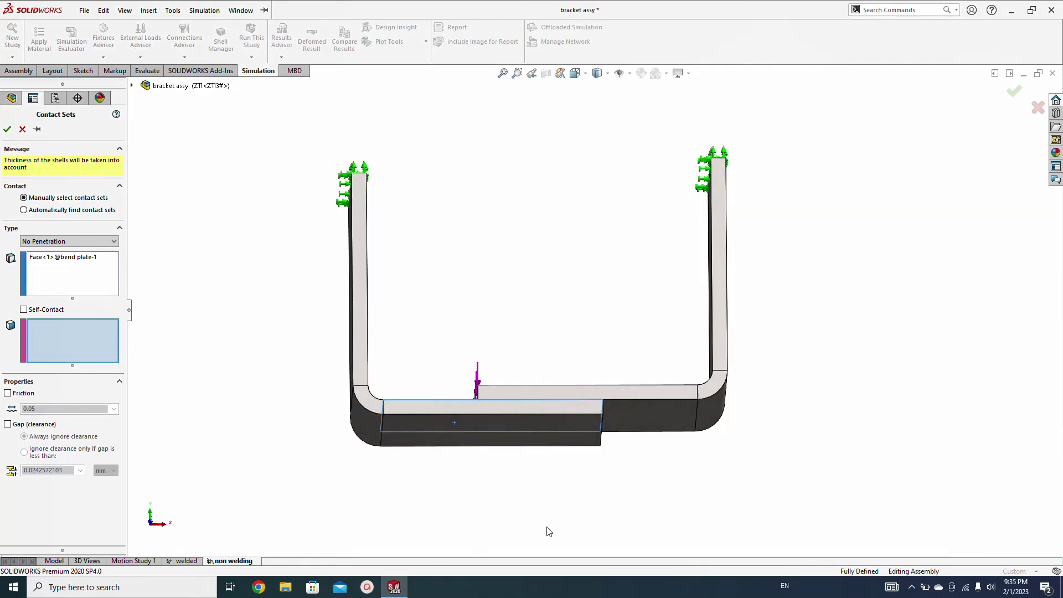
pyautogui.moveTo(546, 531); pyautogui.dragTo(532, 472, button='middle')
pyautogui.click(611, 395)
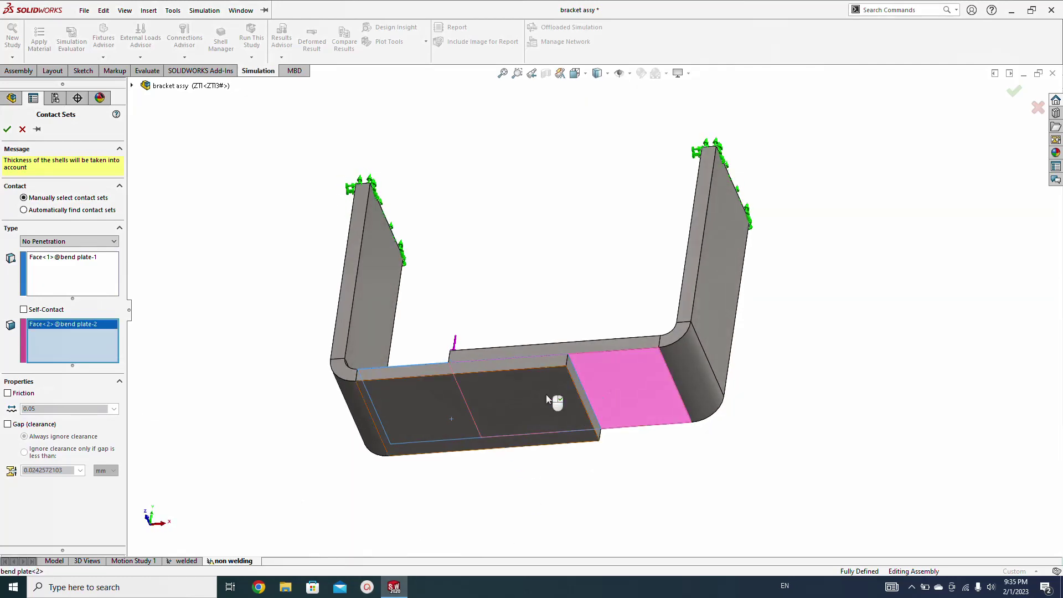
pyautogui.click(62, 243)
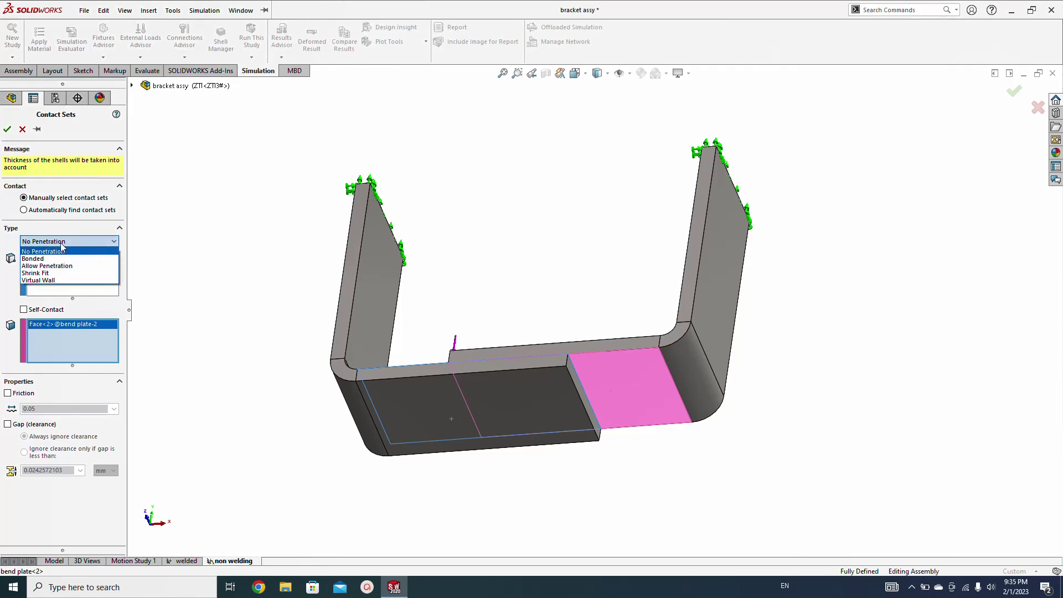
pyautogui.click(54, 250)
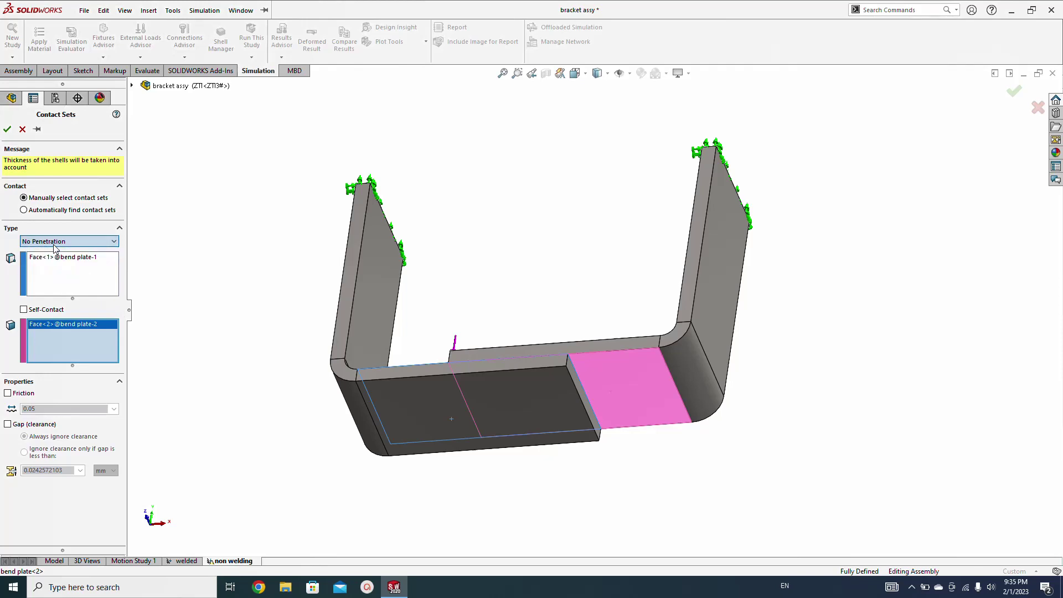
pyautogui.click(7, 129)
# Remesh the assembly in the non welding study and run the analysis.
pyautogui.moveTo(233, 277); pyautogui.dragTo(557, 391, button='middle')
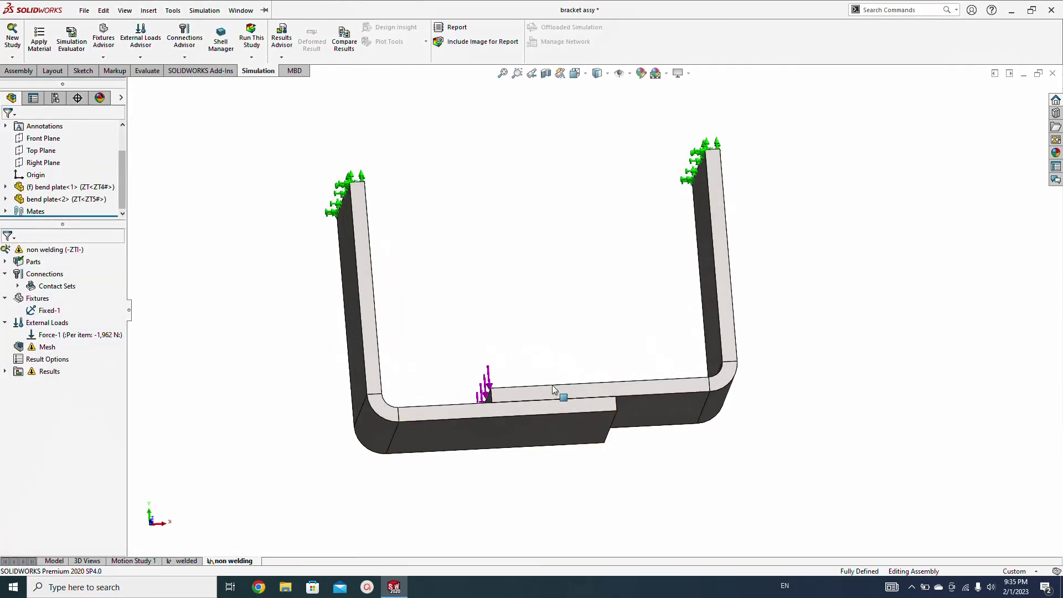
pyautogui.moveTo(471, 398); pyautogui.dragTo(492, 464, button='middle')
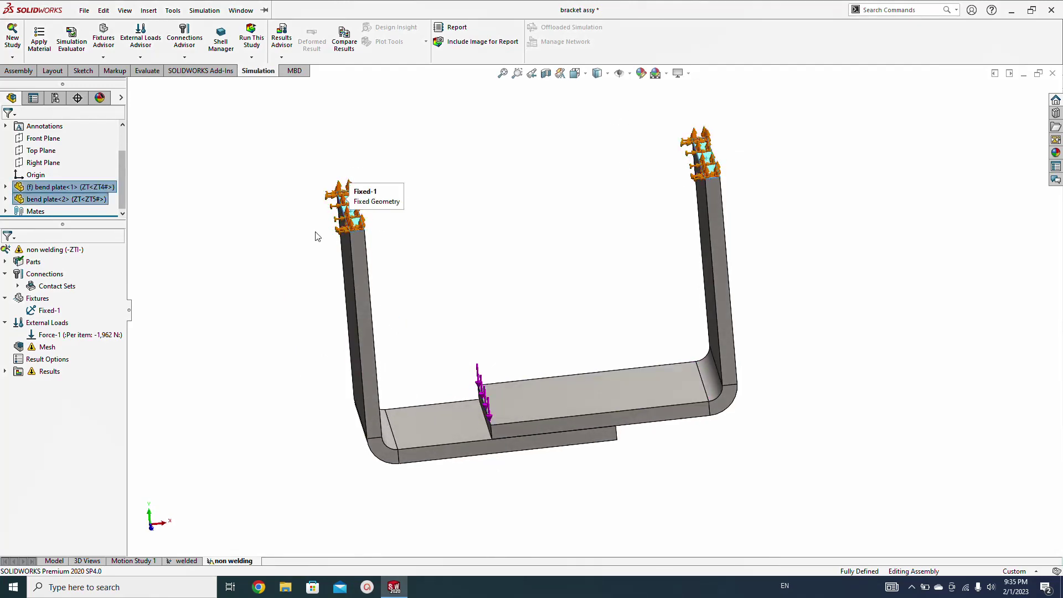
pyautogui.moveTo(315, 232); pyautogui.dragTo(71, 347, button='middle')
pyautogui.rightClick(72, 348)
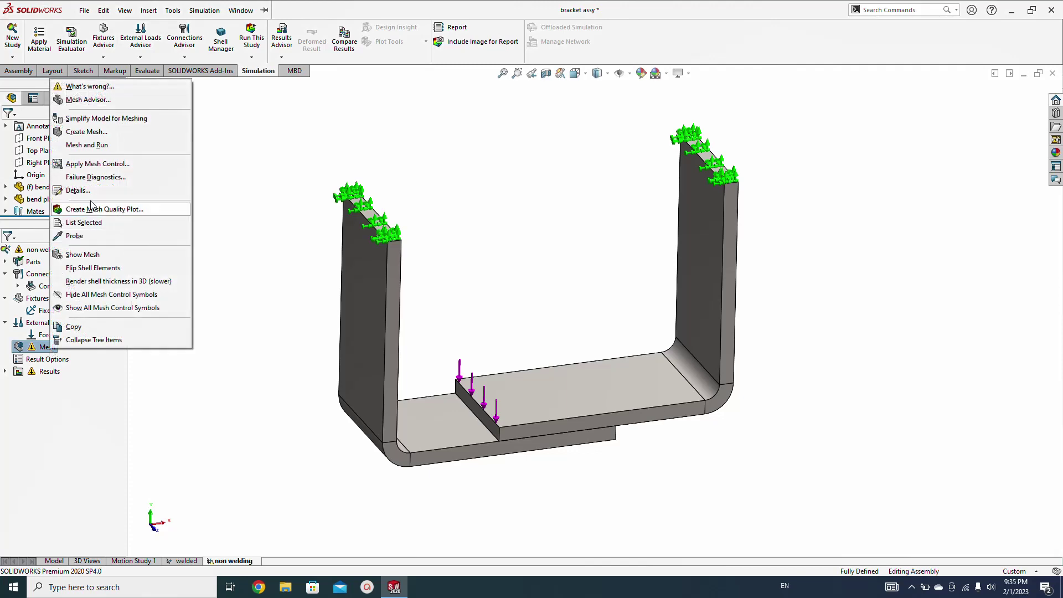
pyautogui.click(108, 139)
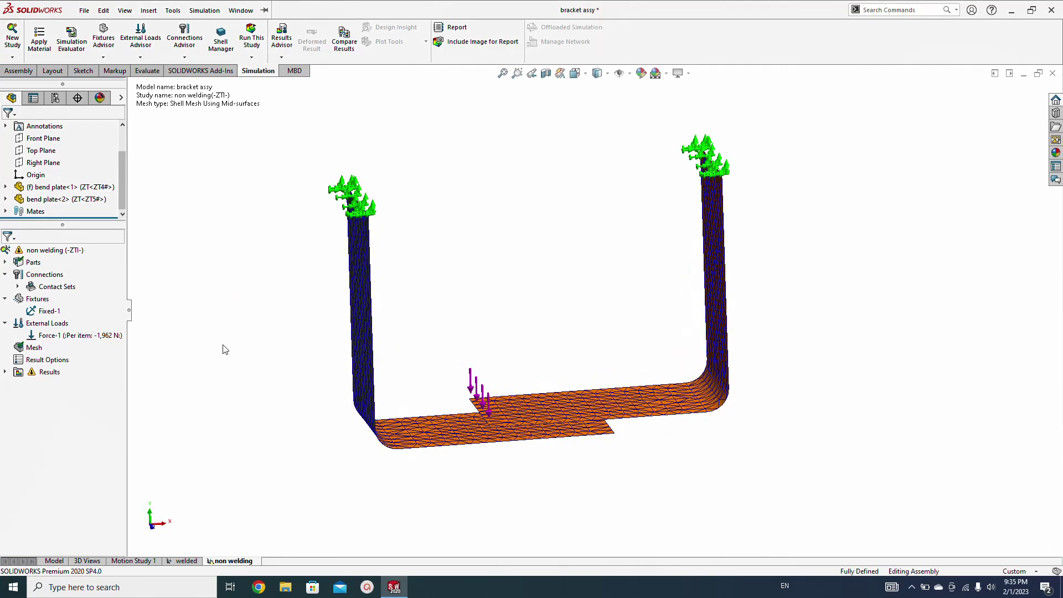
pyautogui.click(252, 37)
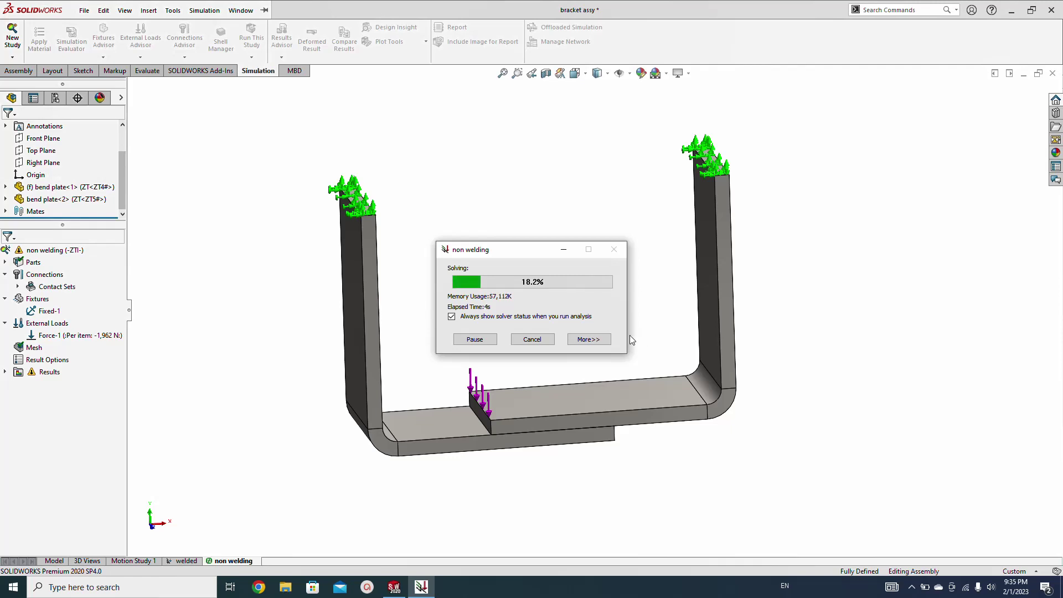
pyautogui.click(590, 339)
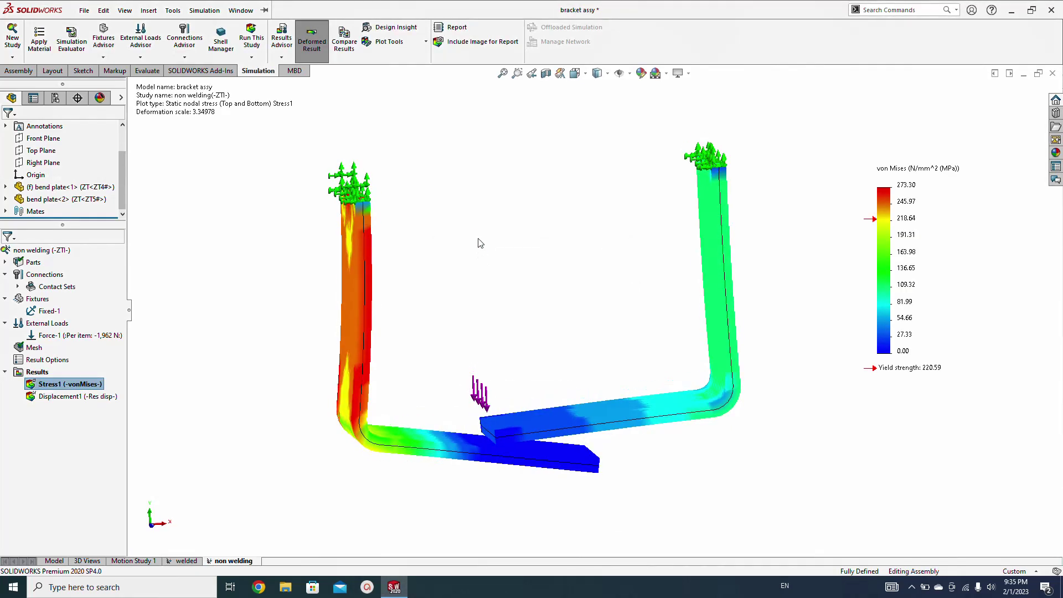
# View the non welding study's von Mises stress plot from the front, fitted and centred.
pyautogui.press('space')
pyautogui.click(464, 342)
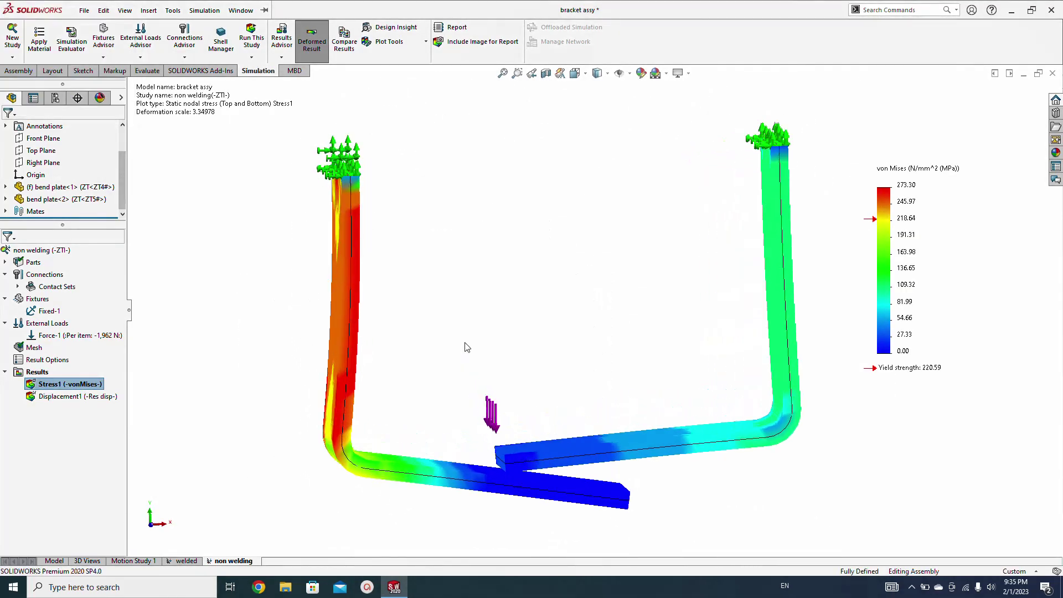
pyautogui.press('f')
pyautogui.keyDown('ctrl'); pyautogui.moveTo(558, 335); pyautogui.dragTo(498, 331, button='middle'); pyautogui.keyUp('ctrl')
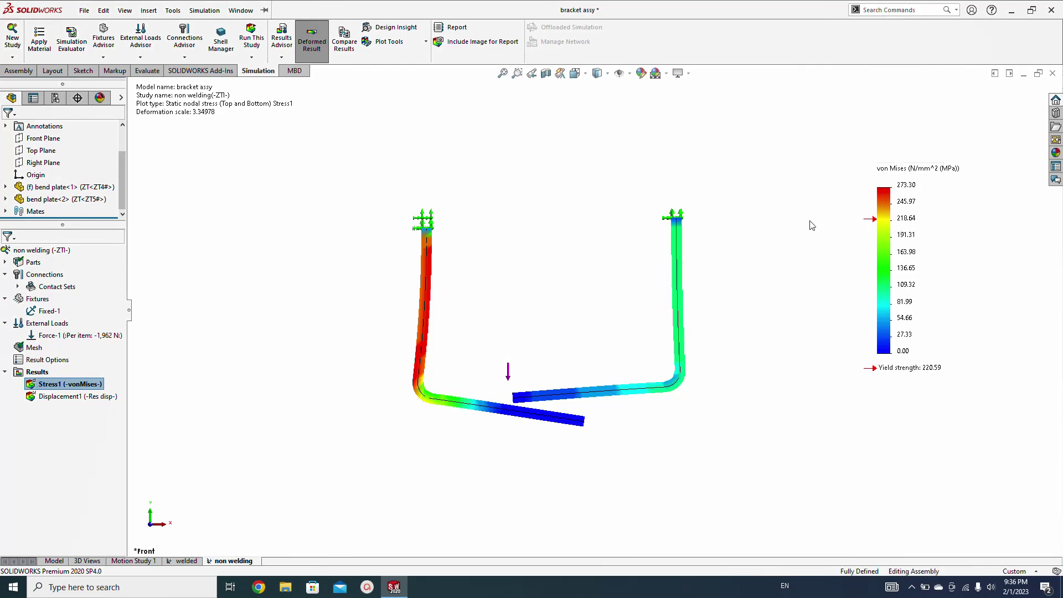
# Show the non welding study's displacement plot and animate it with the animation speed set to 0.
pyautogui.doubleClick(77, 396)
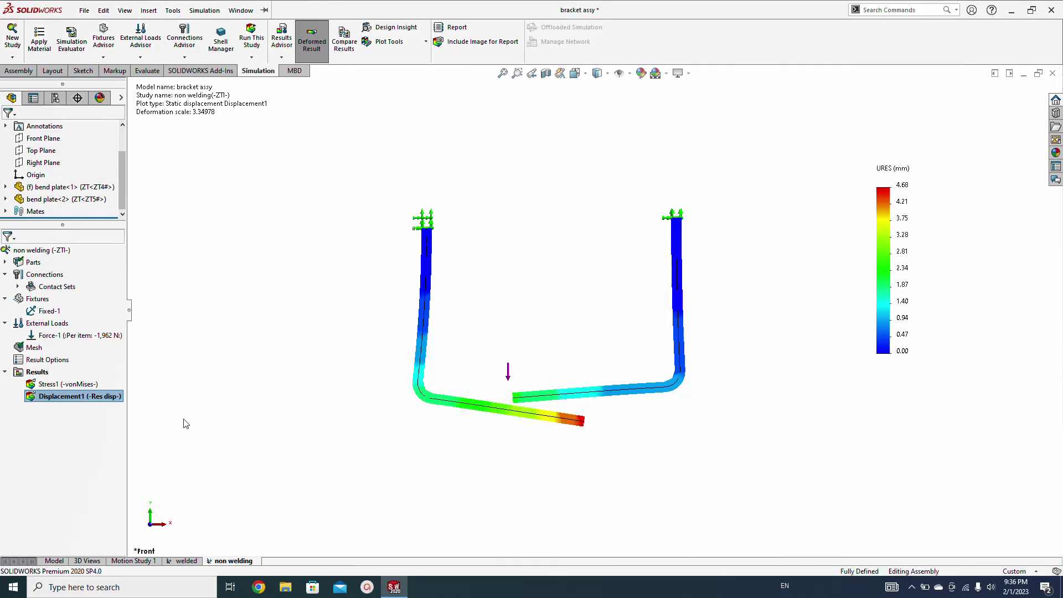
pyautogui.rightClick(74, 396)
pyautogui.click(120, 260)
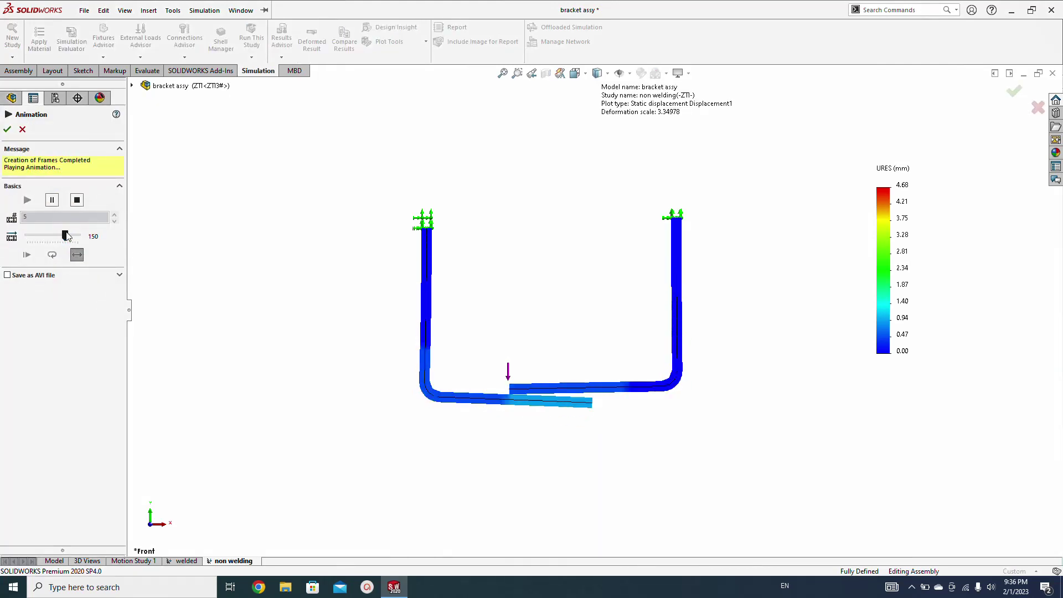
pyautogui.moveTo(67, 236); pyautogui.dragTo(16, 239)
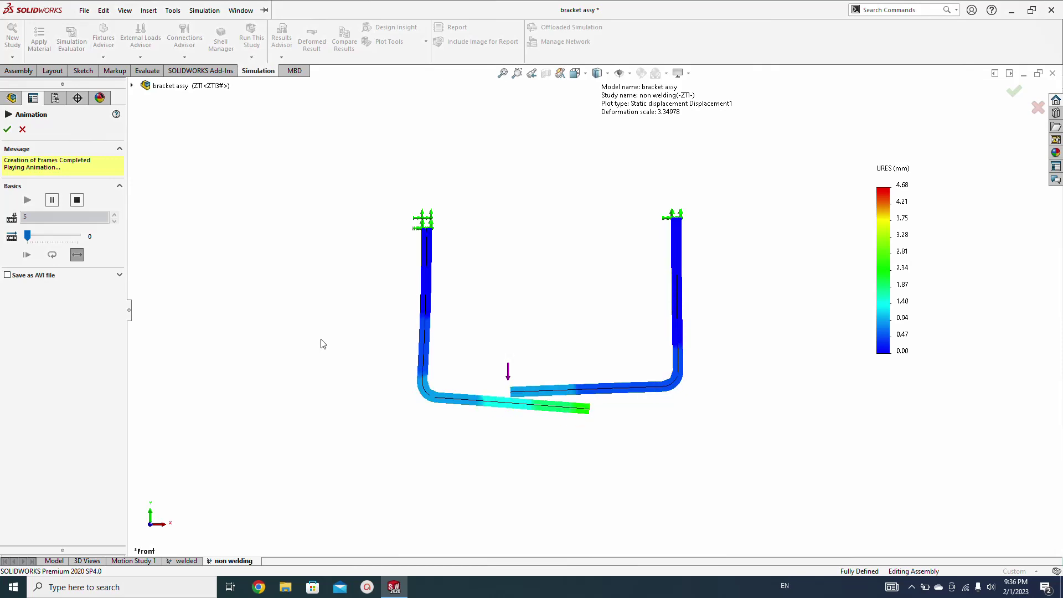
# Close the displacement animation and show the non welding study's von Mises stress plot.
pyautogui.click(7, 130)
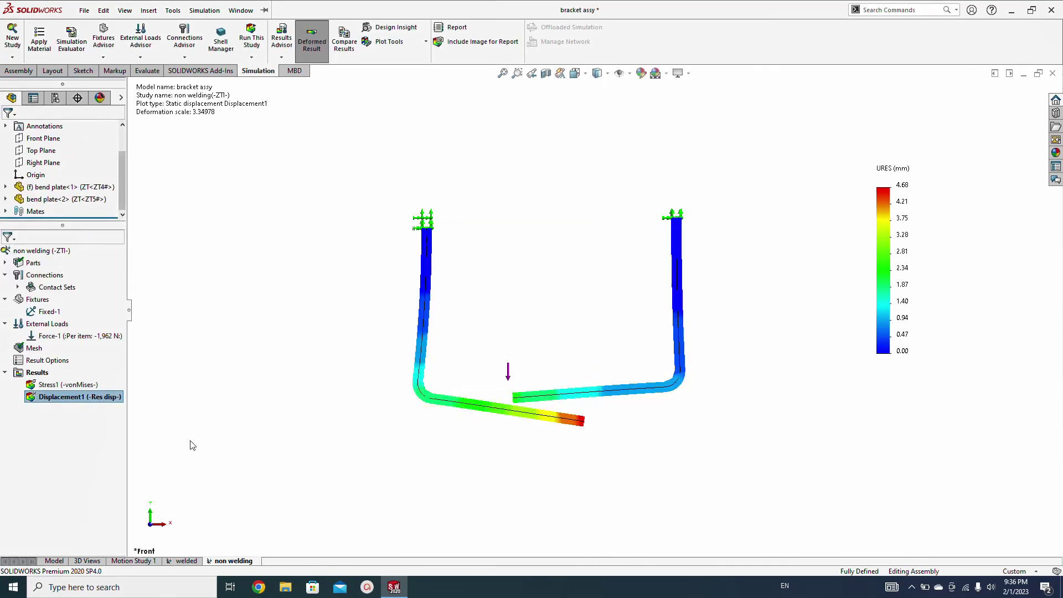
pyautogui.doubleClick(67, 384)
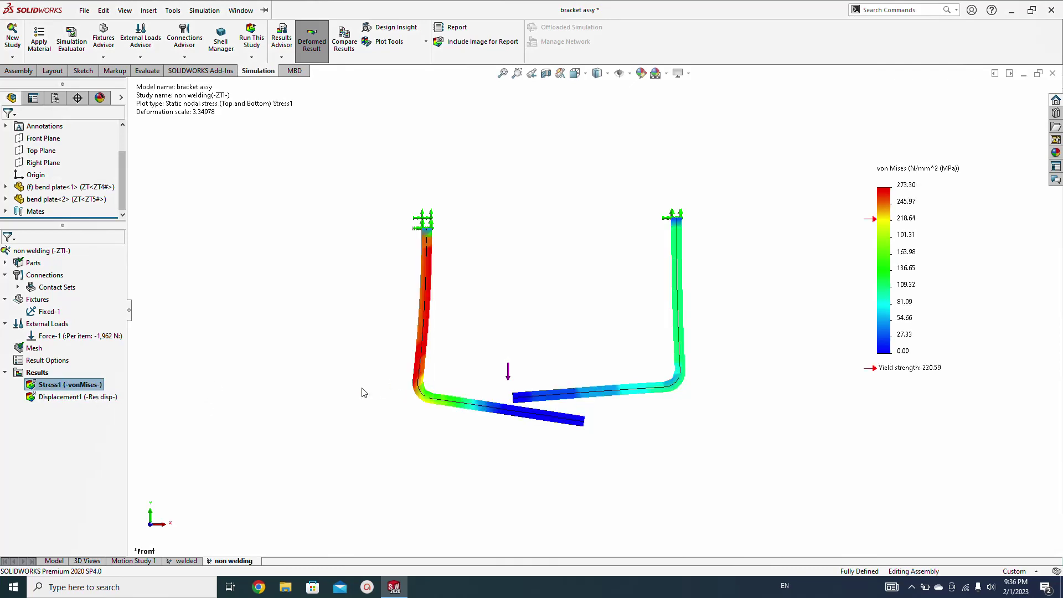
# Set Force-1 in the non welding study to 98.1 N and rerun the analysis.
pyautogui.rightClick(71, 340)
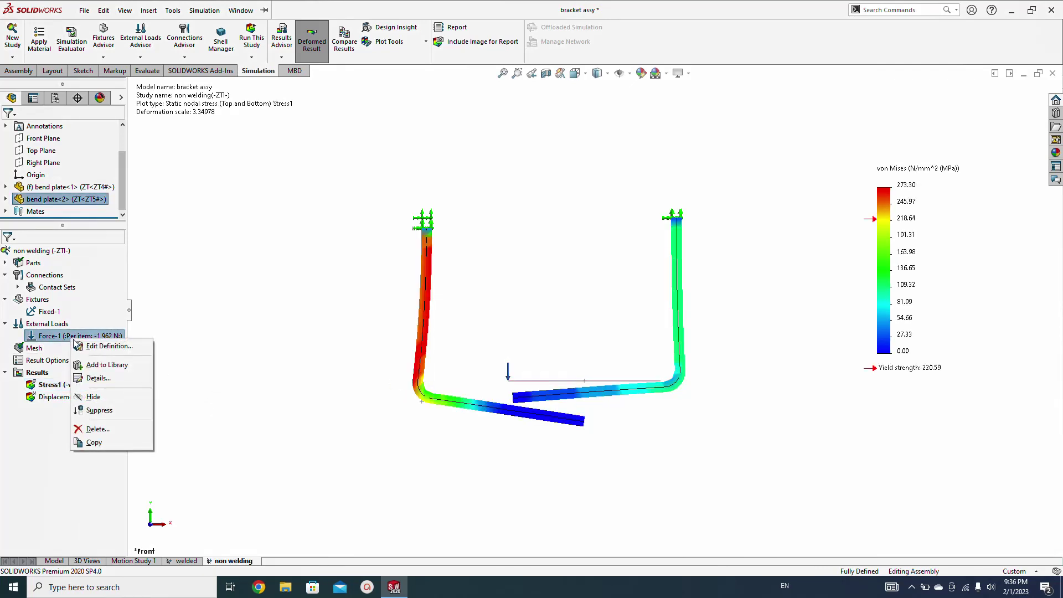
pyautogui.click(101, 347)
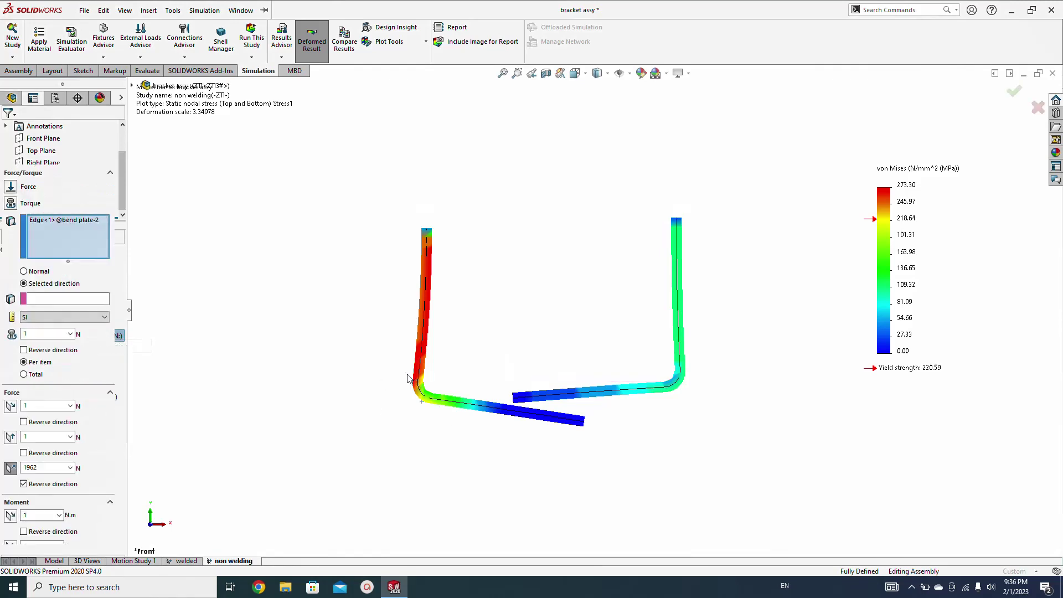
pyautogui.doubleClick(51, 426)
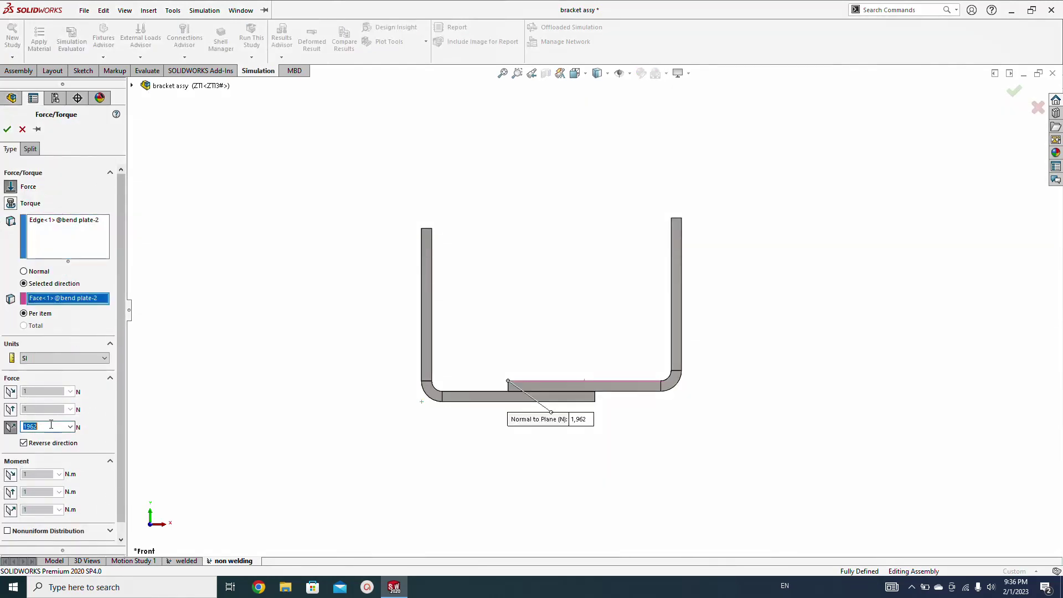
pyautogui.write('100')
pyautogui.write('*9.')
pyautogui.click(8, 129)
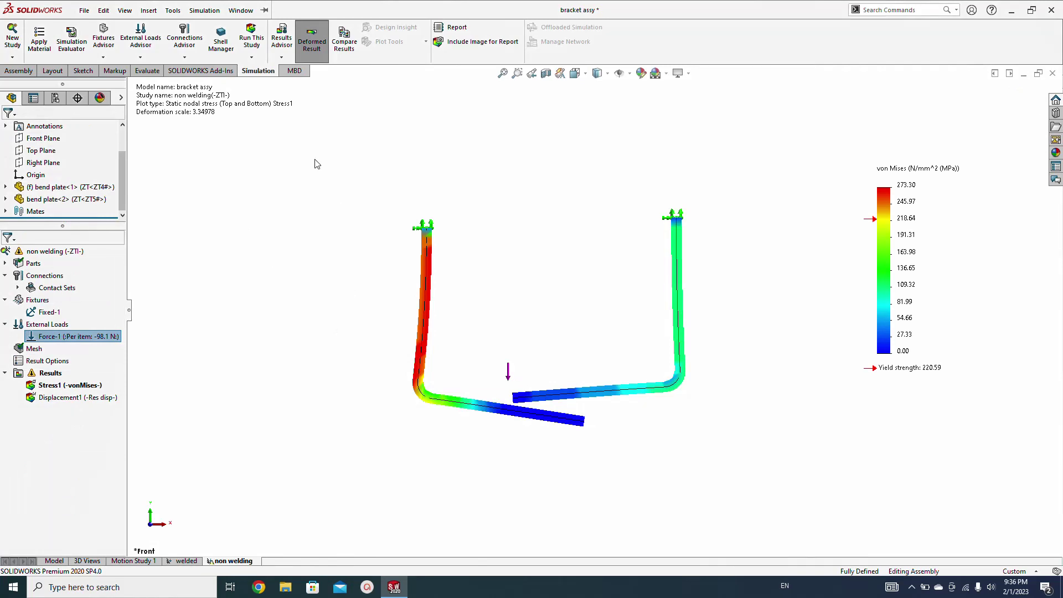
pyautogui.click(251, 39)
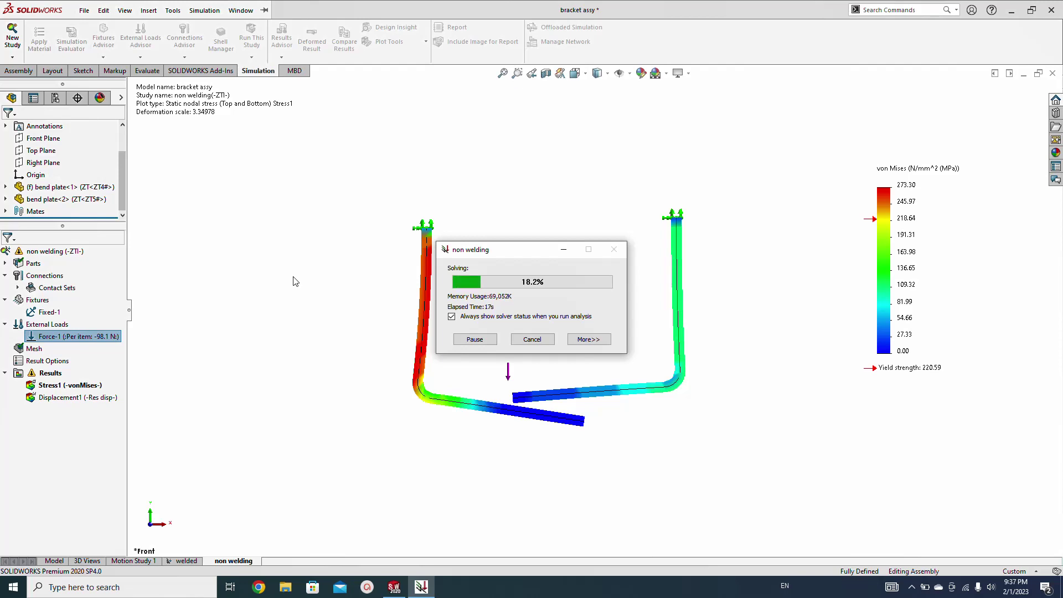
pyautogui.click(598, 338)
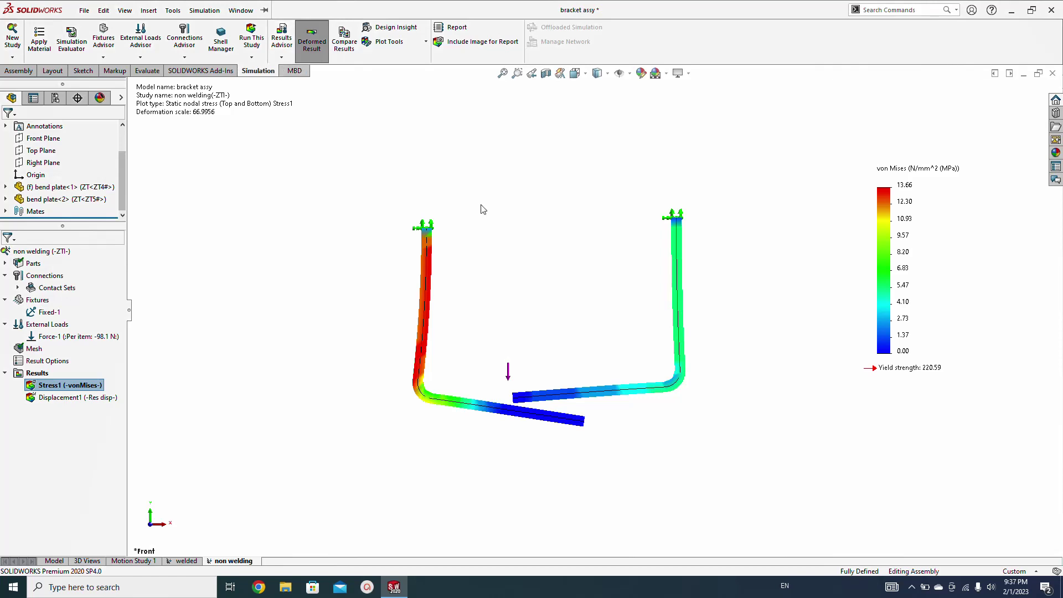
# Compare the non welding study's displacement plot with the welded study's von Mises stress and displacement plots.
pyautogui.doubleClick(60, 397)
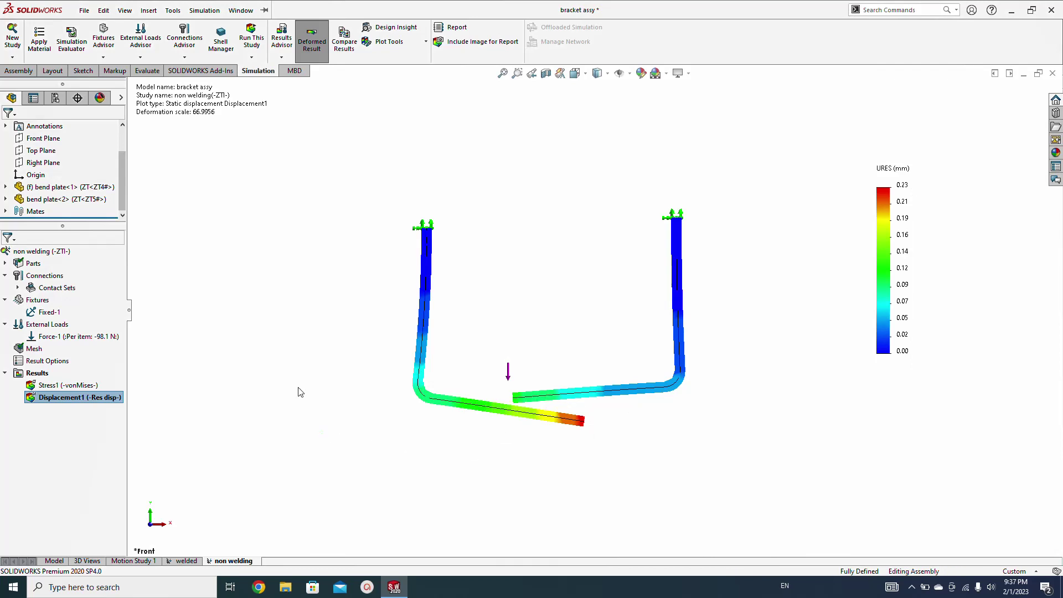
pyautogui.click(186, 561)
pyautogui.doubleClick(76, 409)
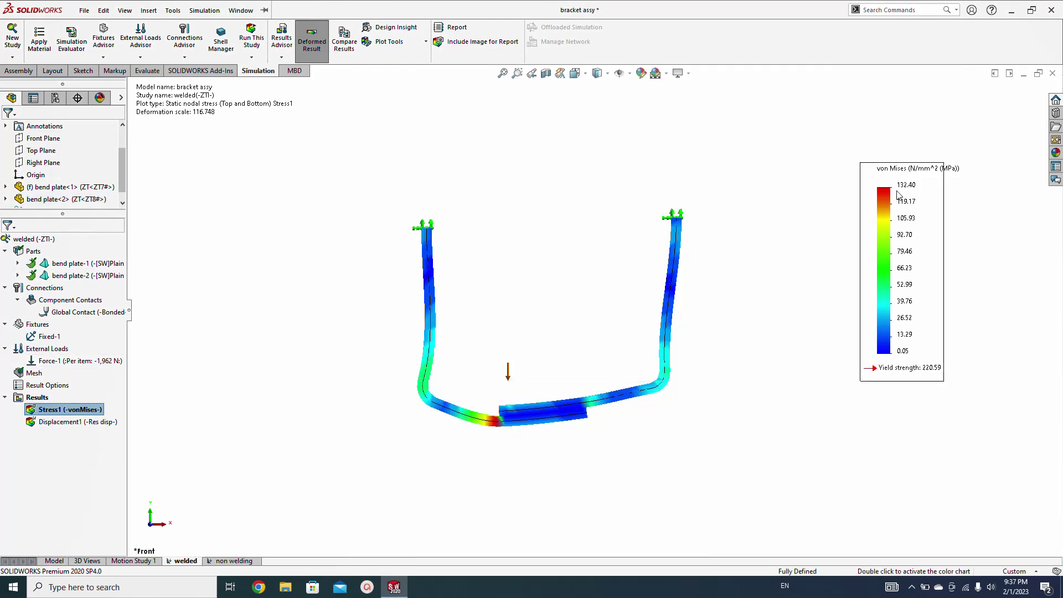
pyautogui.doubleClick(65, 424)
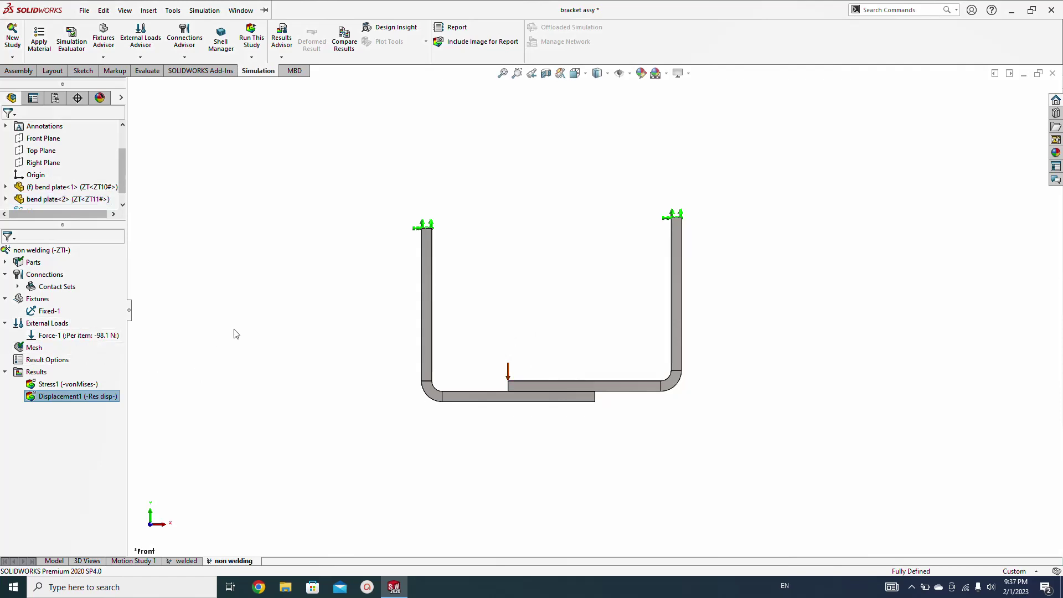
# Set Force-1 in the non welding study to 981 N and rerun the analysis.
pyautogui.click(47, 322)
pyautogui.click(70, 335)
pyautogui.rightClick(70, 335)
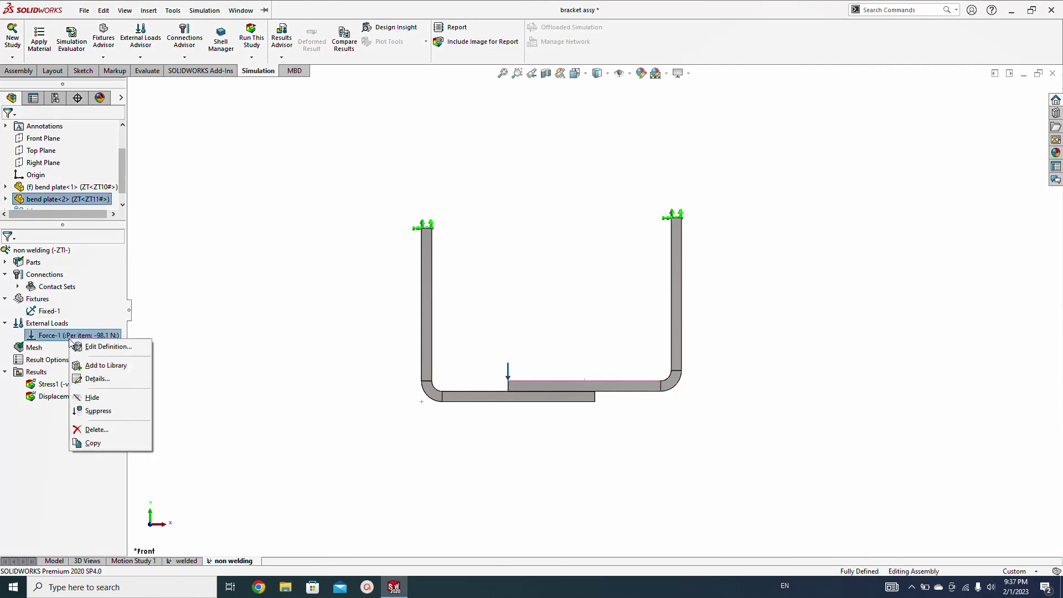
pyautogui.click(105, 346)
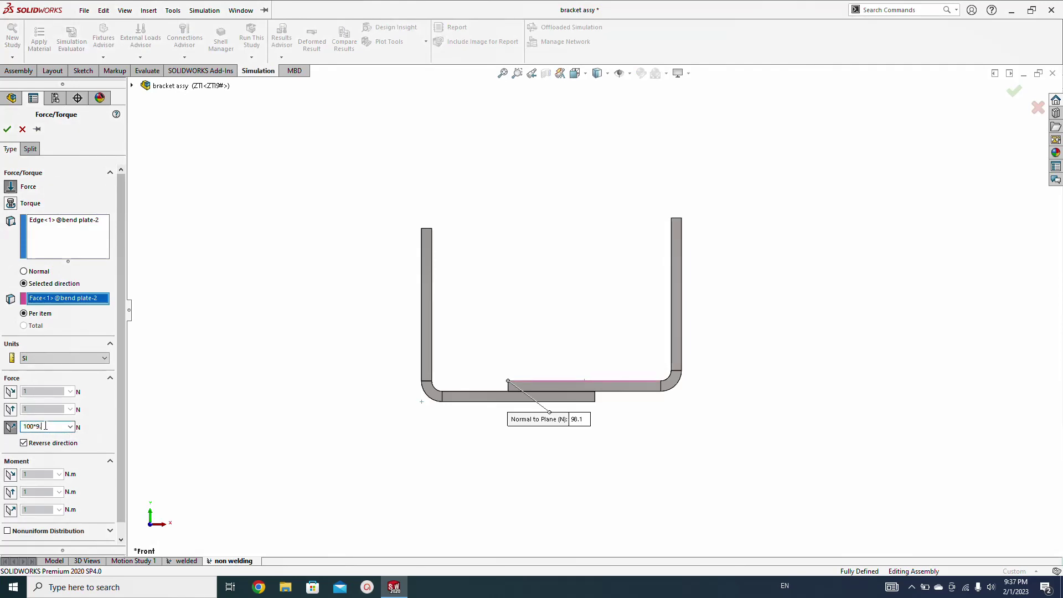
pyautogui.write('1')
pyautogui.press('Return')
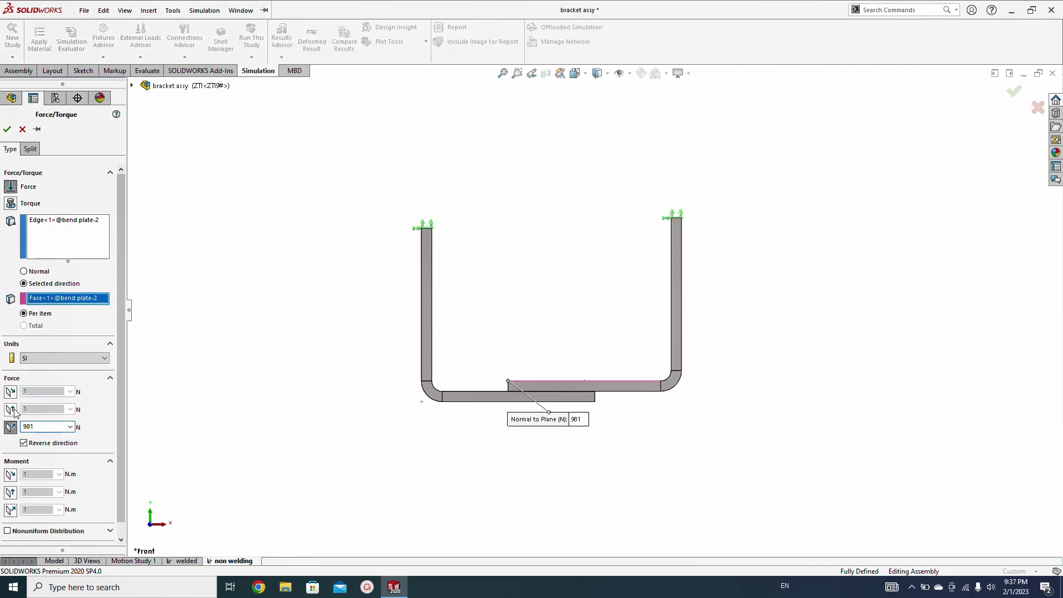
pyautogui.click(6, 130)
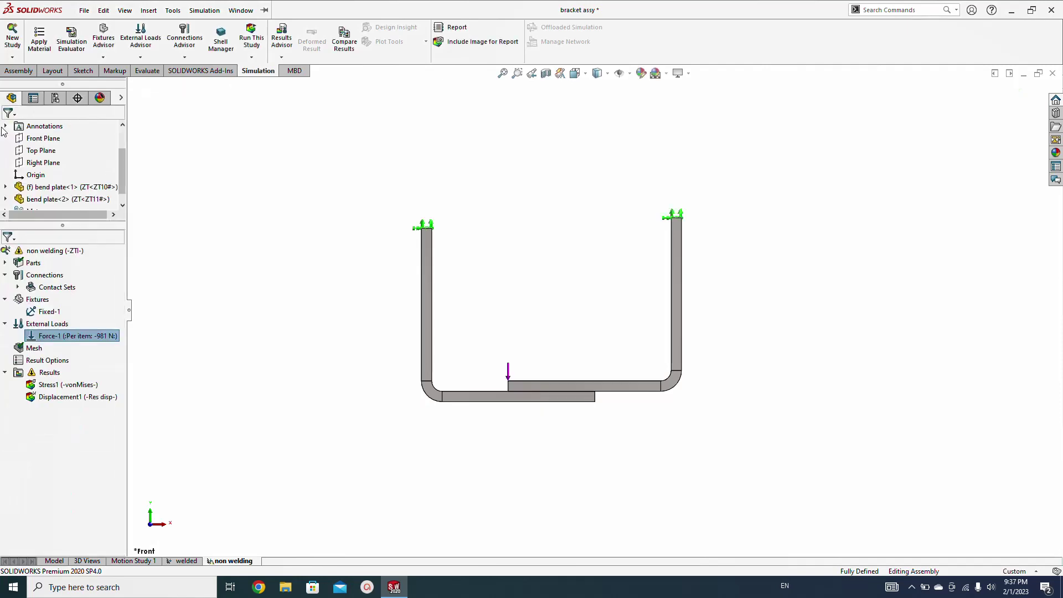
pyautogui.click(251, 38)
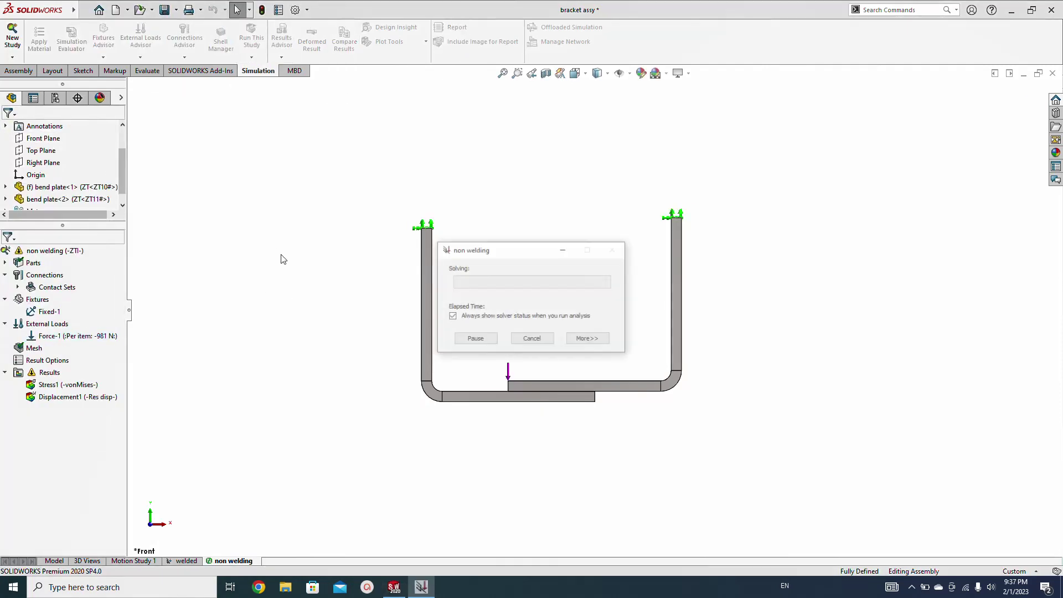
pyautogui.click(573, 338)
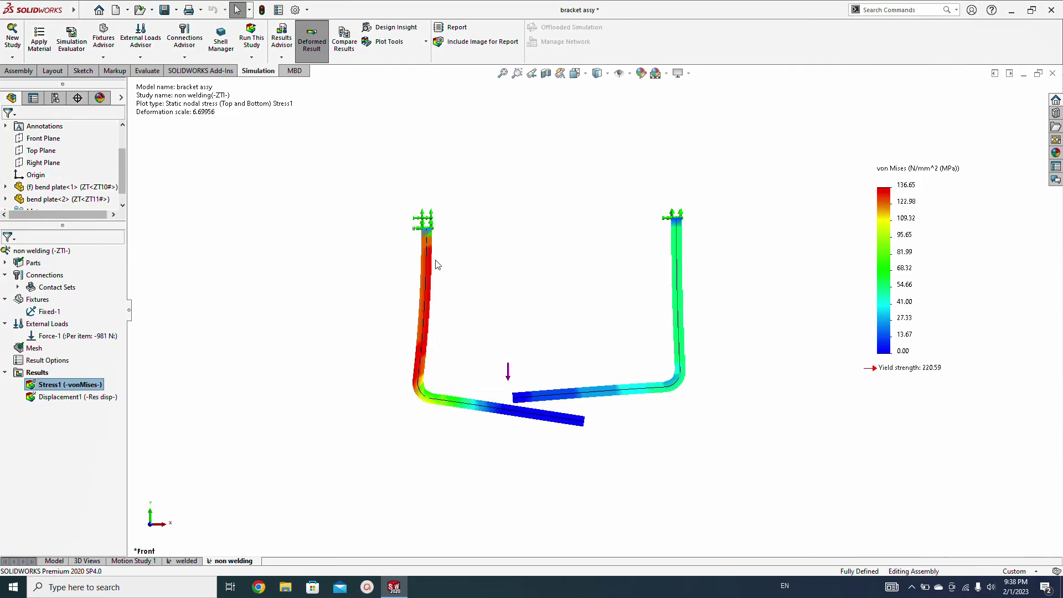
# Examine the non welding study's von Mises stress and displacement plots from an angled 3D view.
pyautogui.moveTo(408, 294); pyautogui.dragTo(346, 382, button='middle')
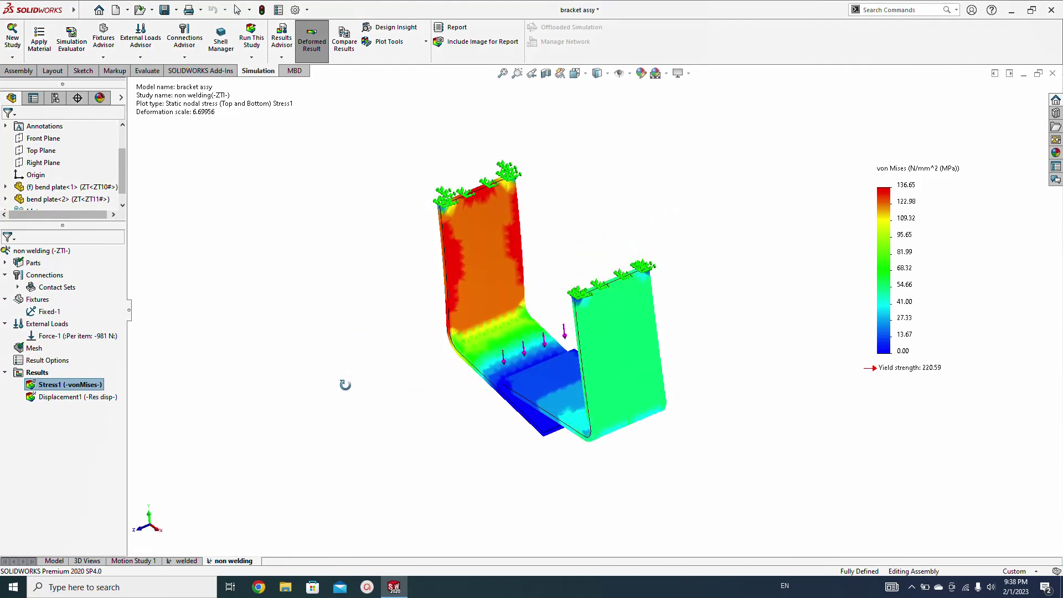
pyautogui.moveTo(377, 347); pyautogui.dragTo(374, 367, button='middle')
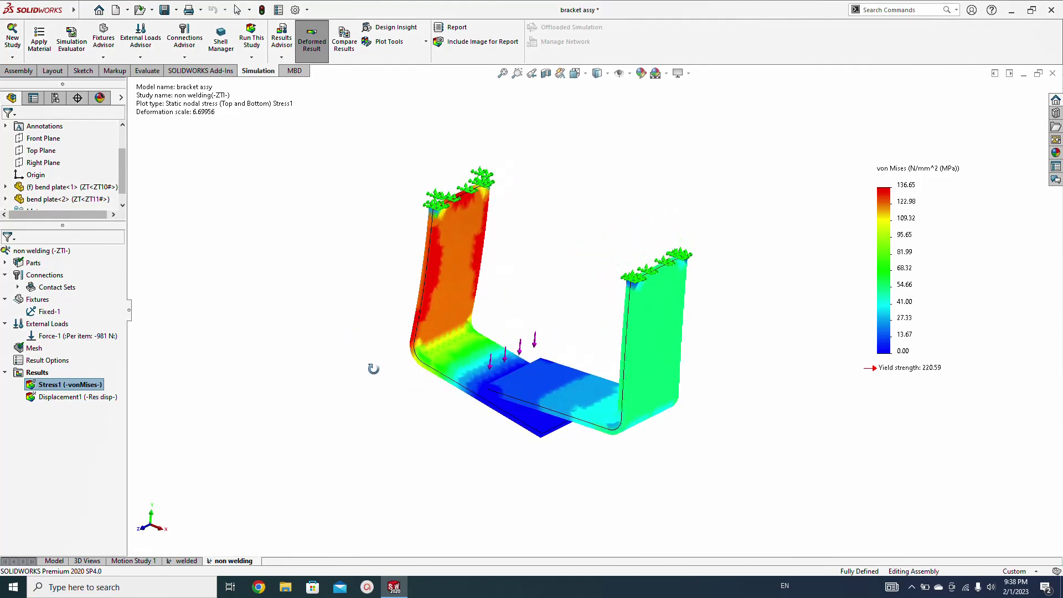
pyautogui.doubleClick(70, 397)
pyautogui.moveTo(360, 420); pyautogui.dragTo(373, 384, button='middle')
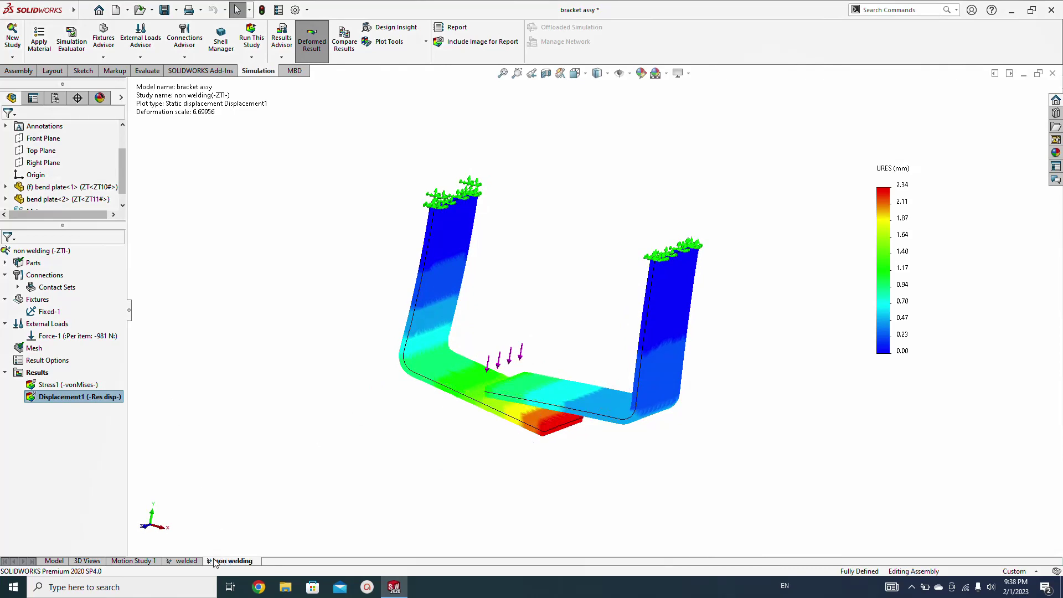
# Show the welded study's von Mises stress plot and publish the study report as bracket assy-welded-1 with all sections on Letter paper.
pyautogui.click(186, 561)
pyautogui.click(59, 409)
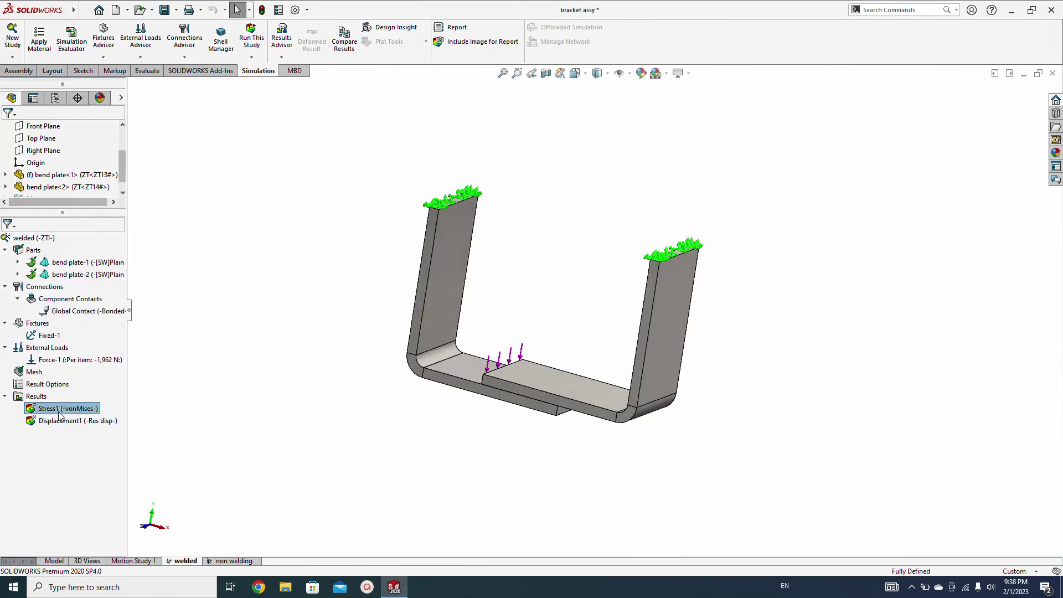
pyautogui.doubleClick(59, 410)
pyautogui.moveTo(421, 310); pyautogui.dragTo(372, 355, button='middle')
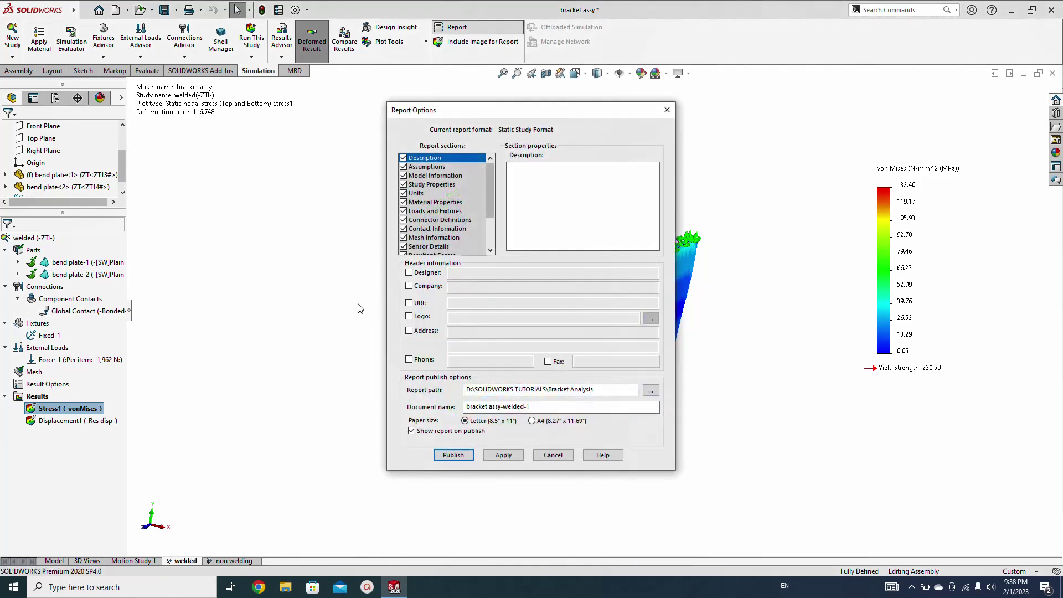
pyautogui.click(453, 456)
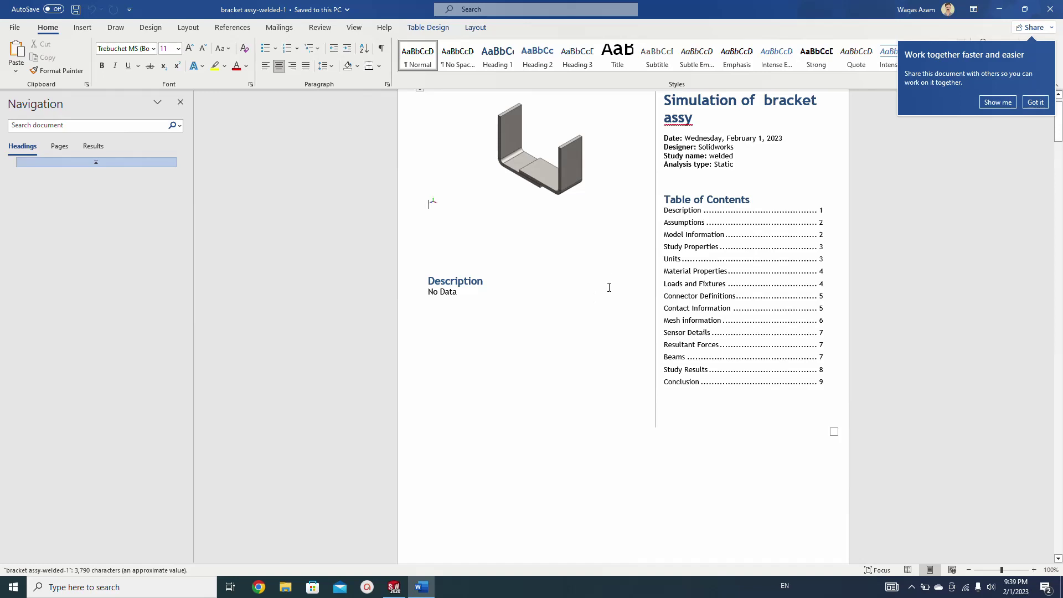
# Read through the published Word report's loads, fixtures, stress and displacement results, and close the document.
pyautogui.scroll(-7, 664, 332)
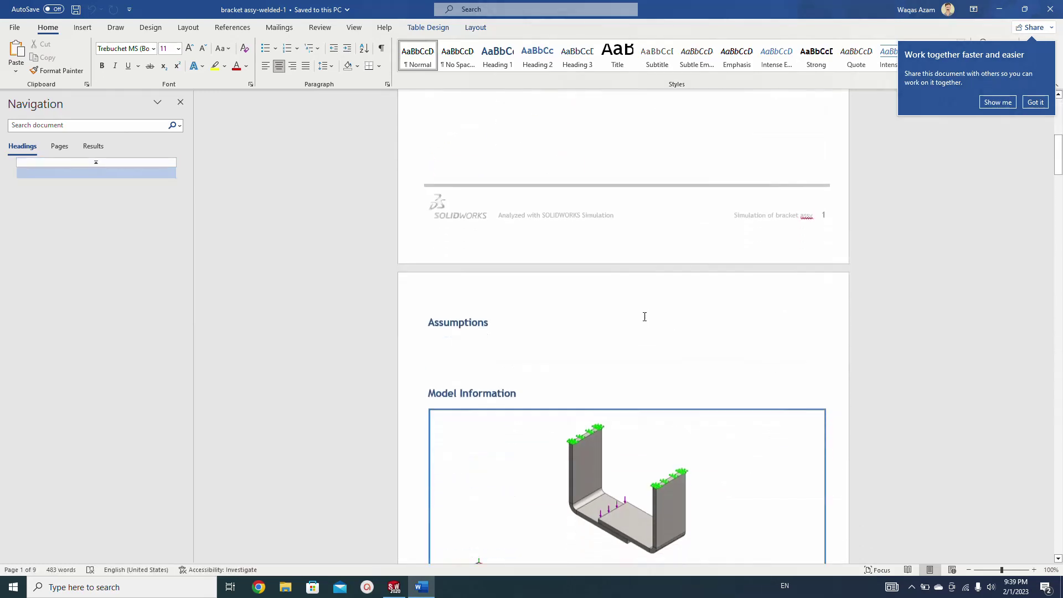
pyautogui.scroll(5, 493, 209)
pyautogui.scroll(-3, 538, 269)
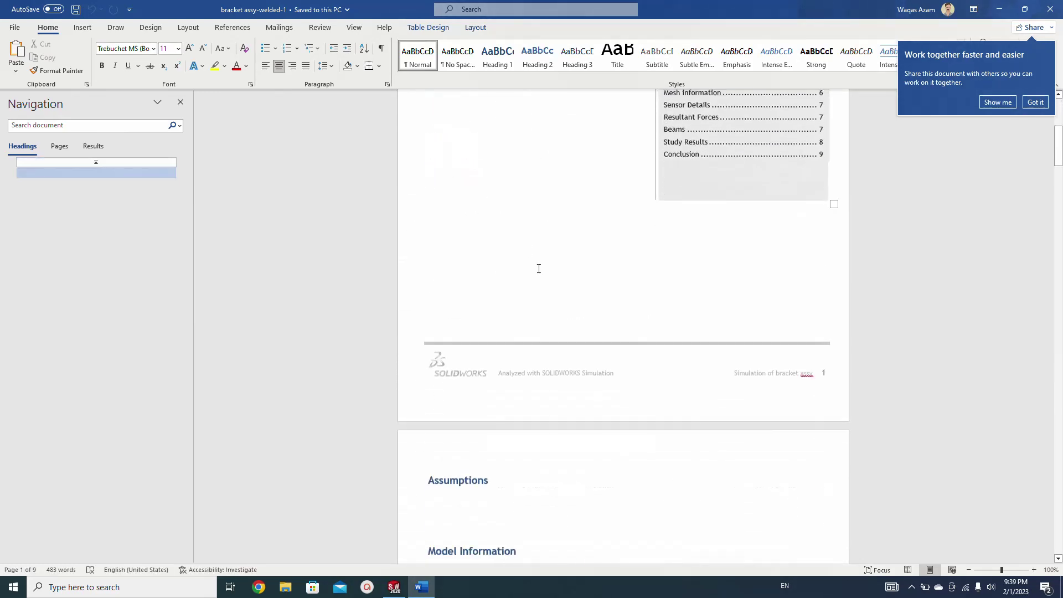
pyautogui.scroll(-20, 539, 269)
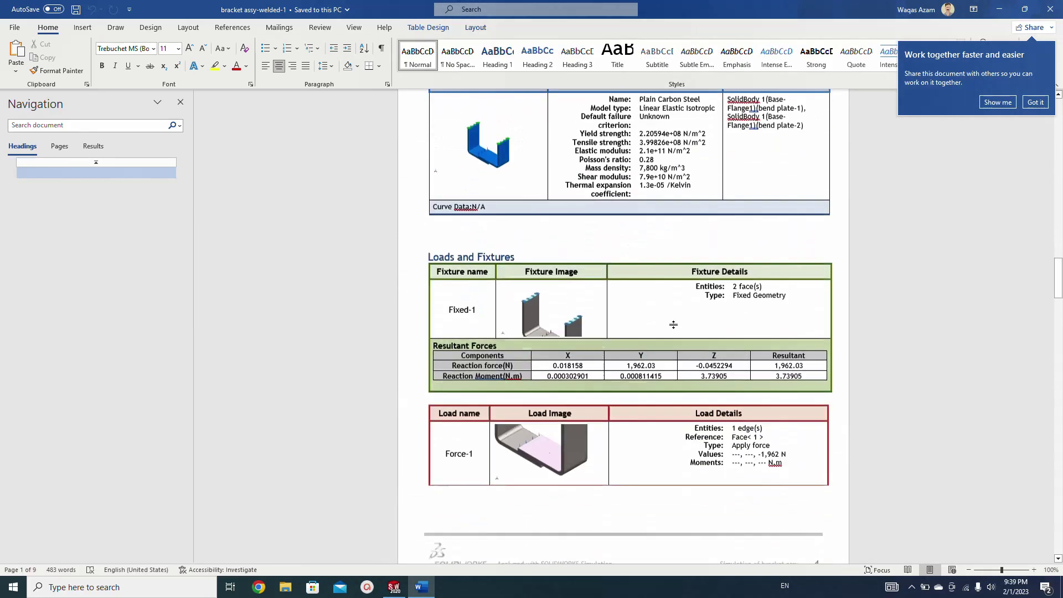
pyautogui.scroll(-20, 673, 324)
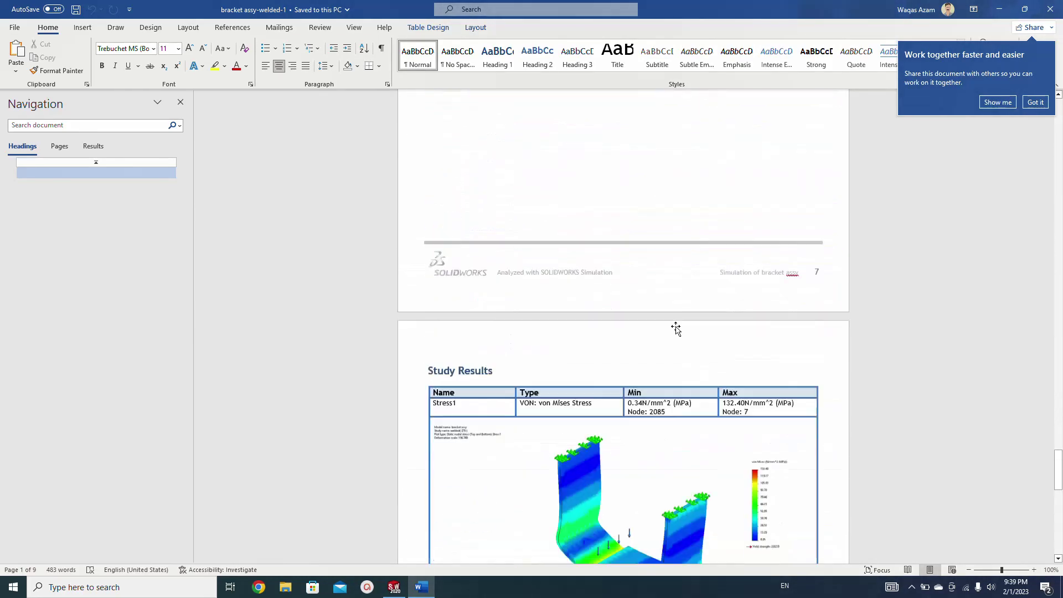
pyautogui.scroll(-10, 675, 329)
pyautogui.scroll(6, 683, 325)
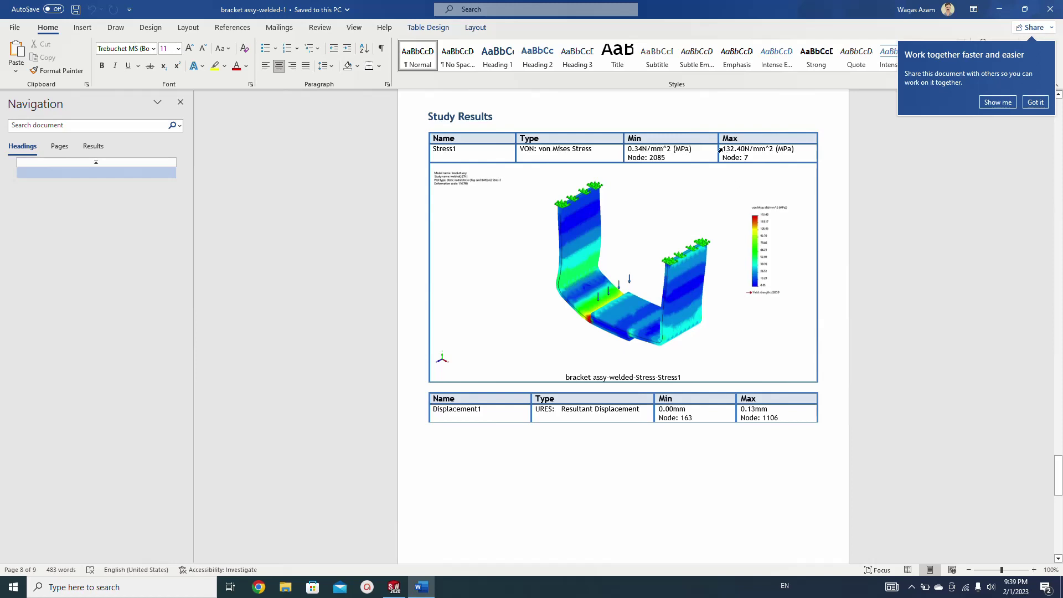
pyautogui.scroll(-10, 665, 270)
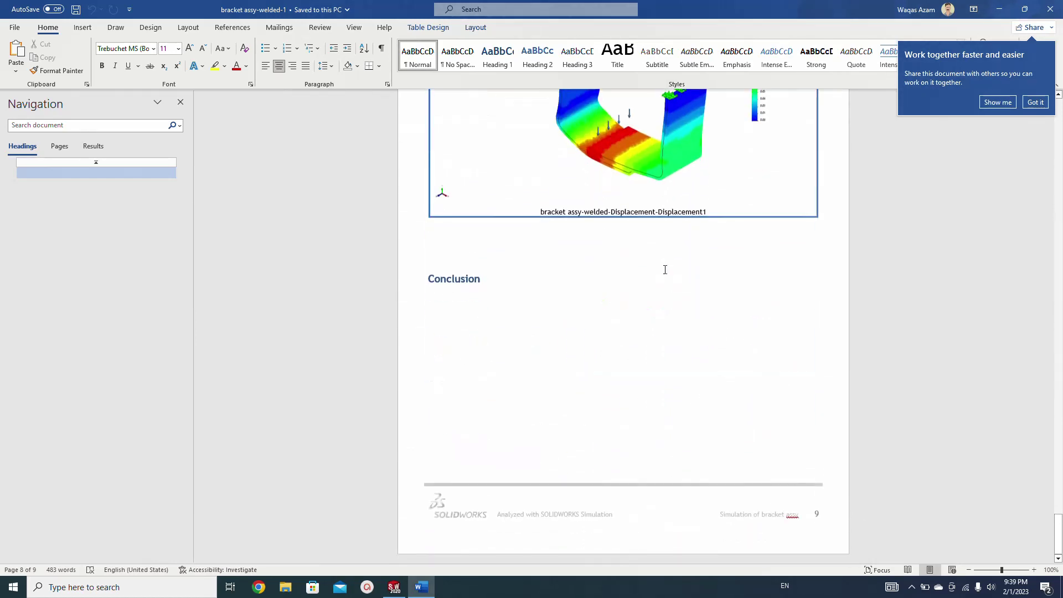
pyautogui.scroll(10, 657, 387)
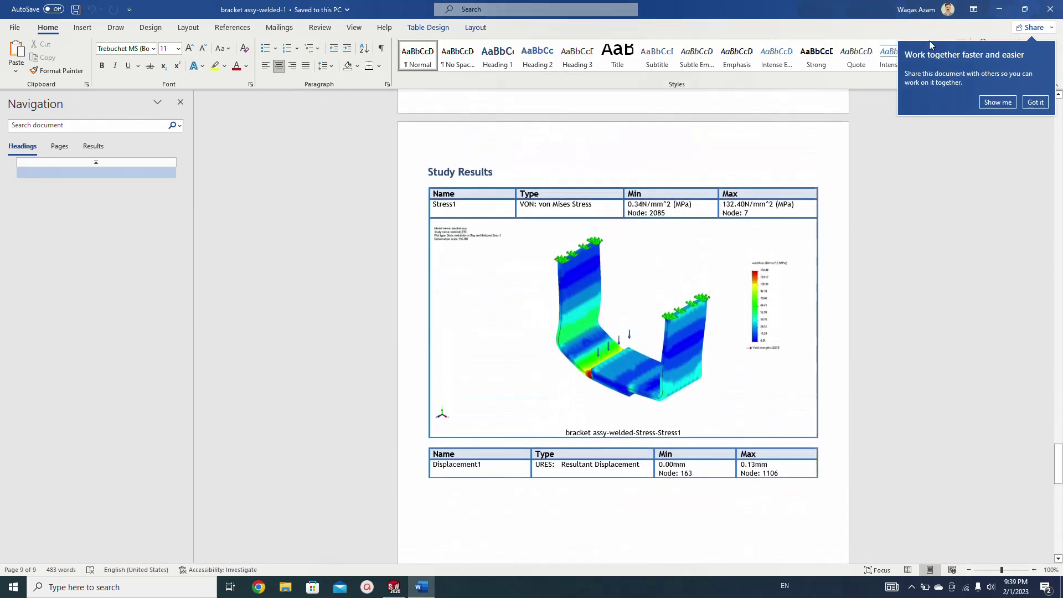
pyautogui.click(1049, 10)
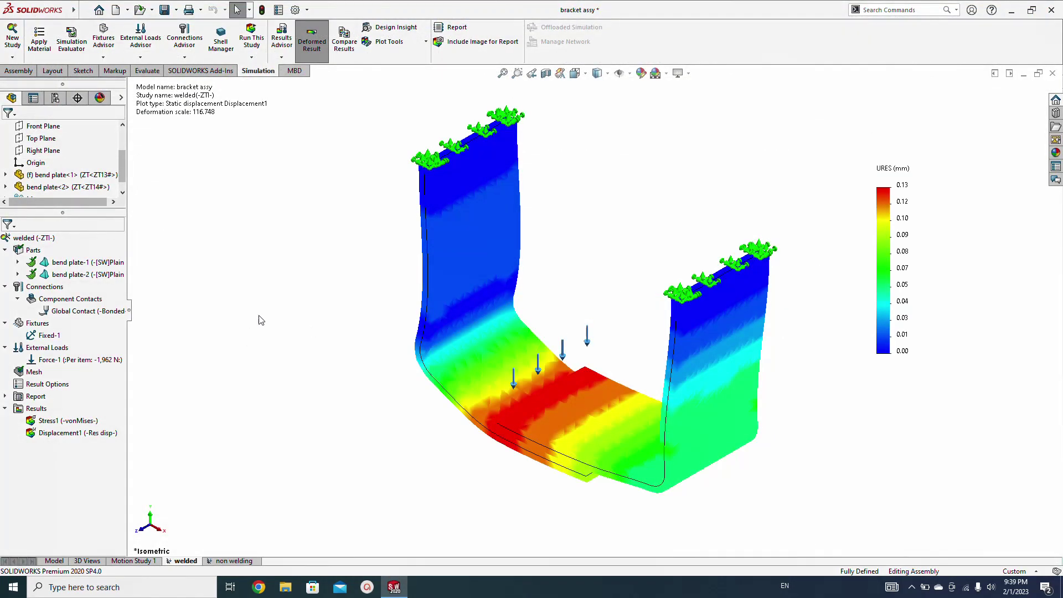
# Define a factor of safety plot for the welded study with the Automatic criterion, multiplication factor 1 and factor of safety distribution.
pyautogui.rightClick(37, 410)
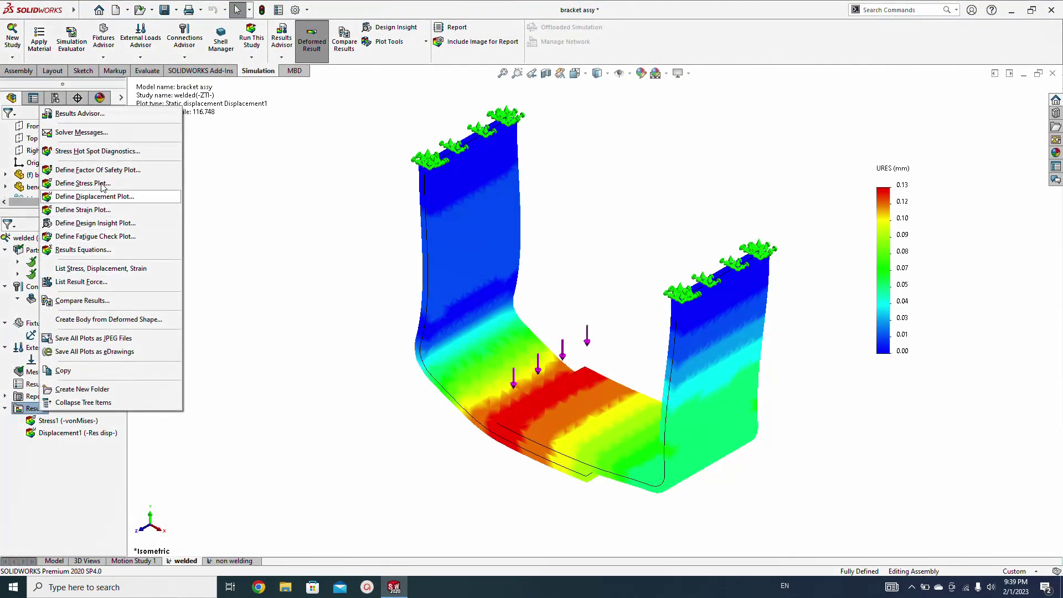
pyautogui.click(30, 413)
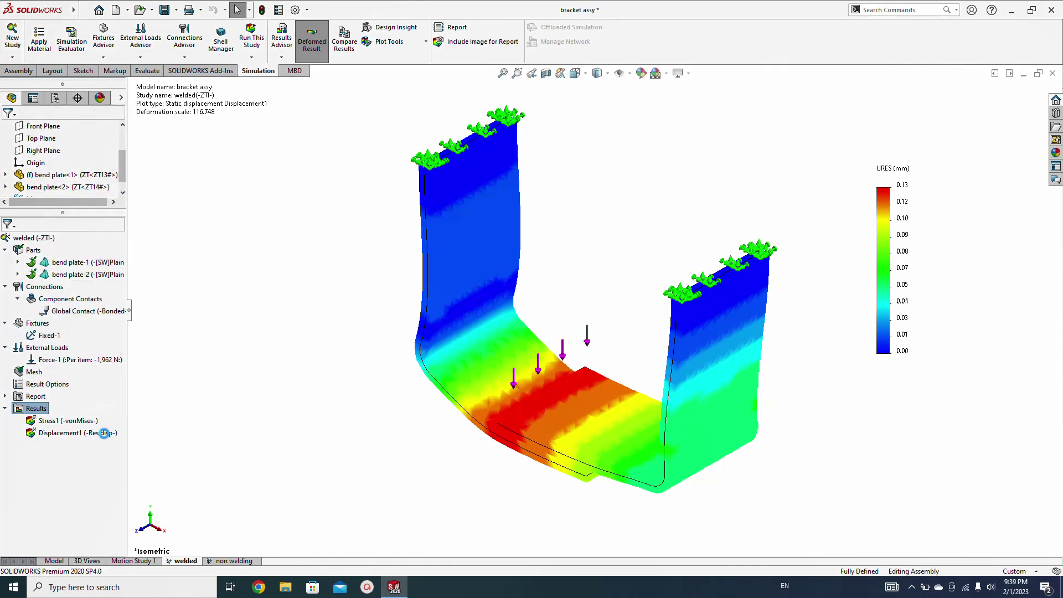
pyautogui.rightClick(30, 413)
pyautogui.click(209, 268)
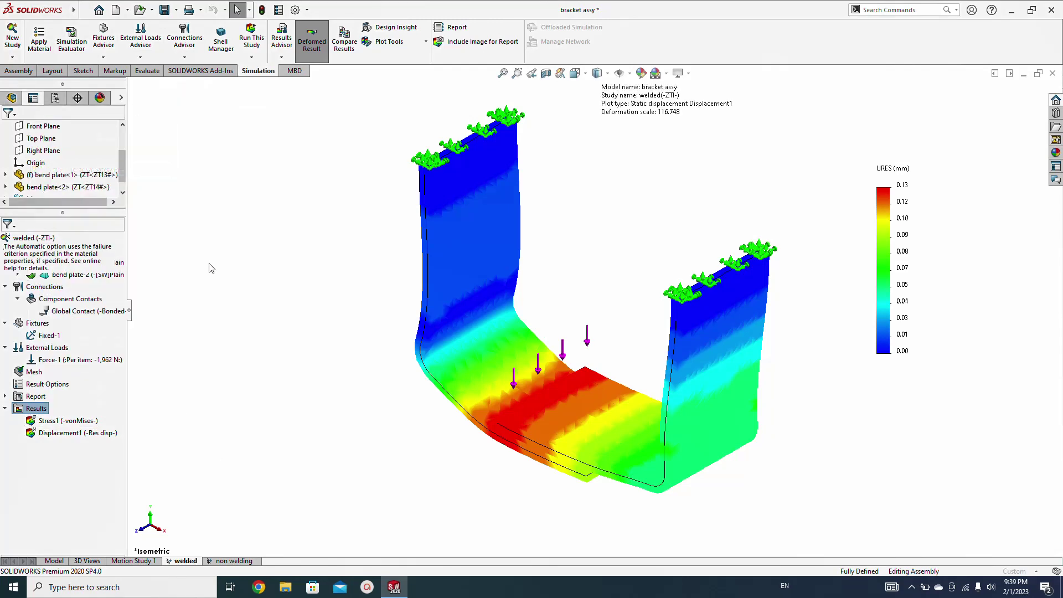
pyautogui.click(120, 130)
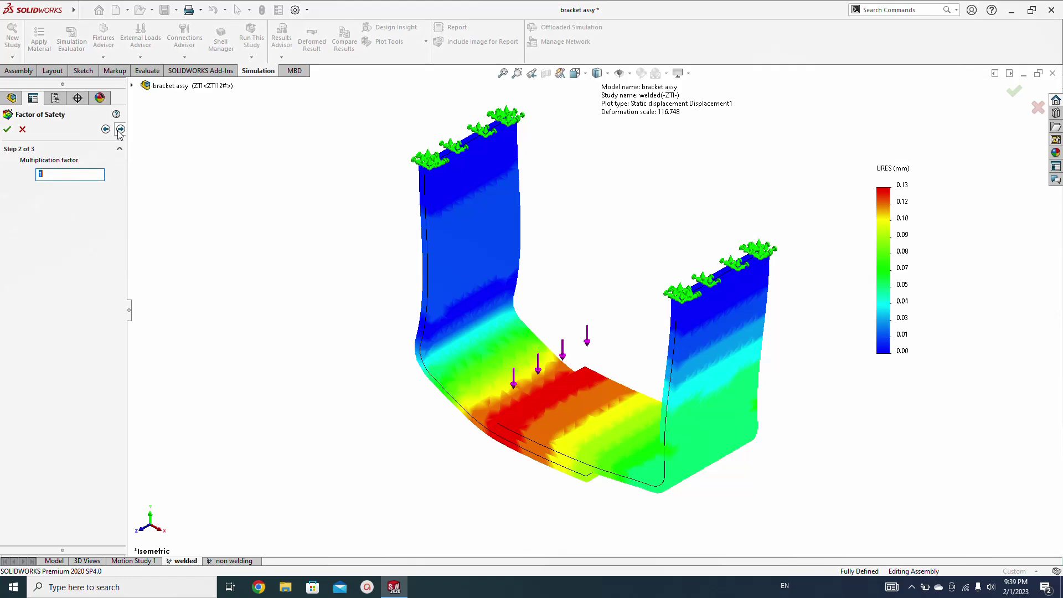
pyautogui.click(120, 129)
pyautogui.click(7, 129)
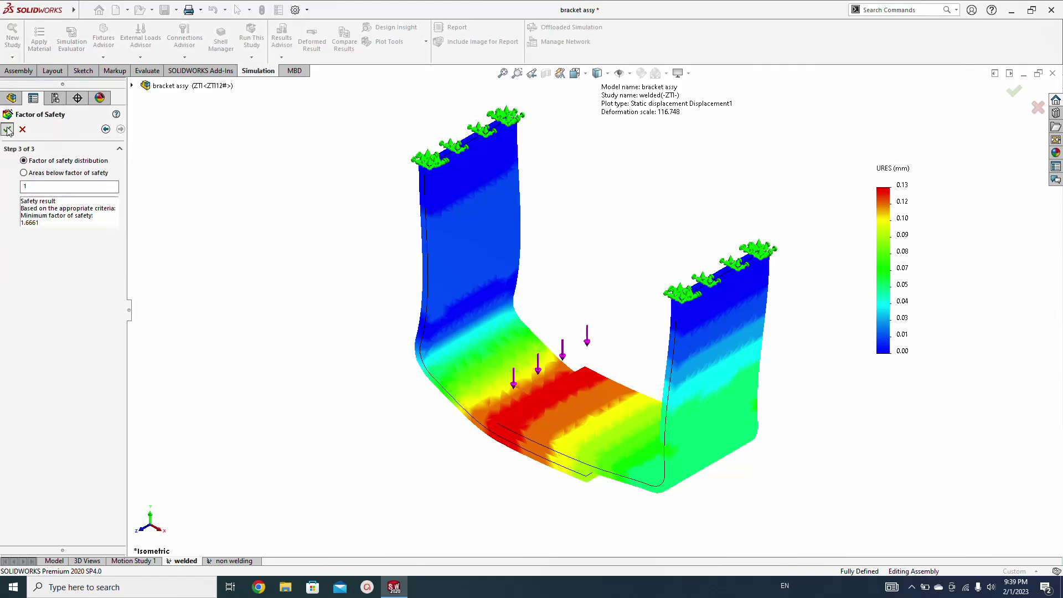
# Format the factor of safety legend's numbers as floating with 2 decimal places.
pyautogui.doubleClick(891, 265)
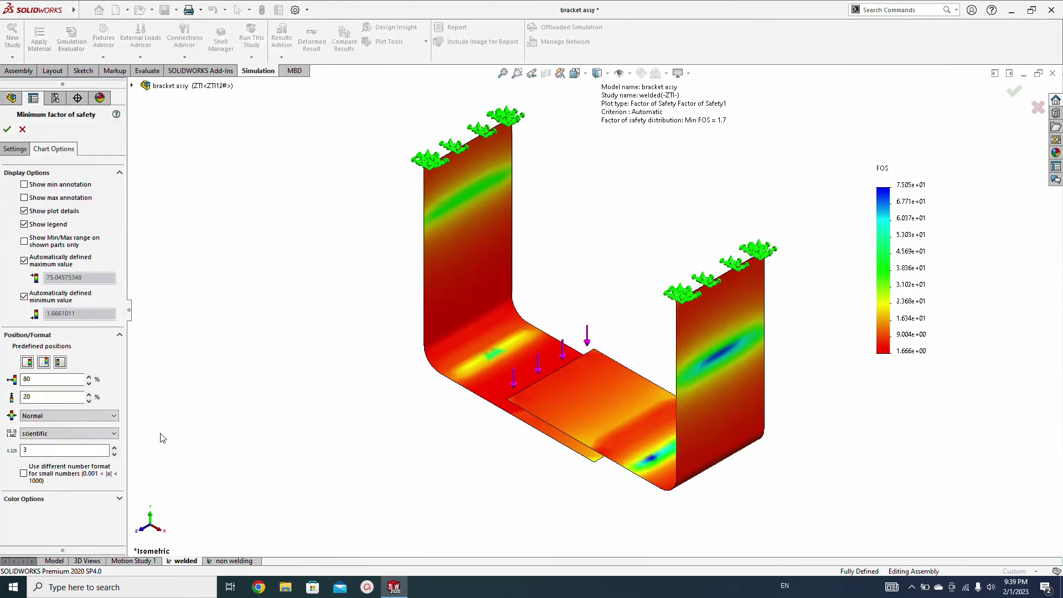
pyautogui.click(80, 435)
pyautogui.click(70, 454)
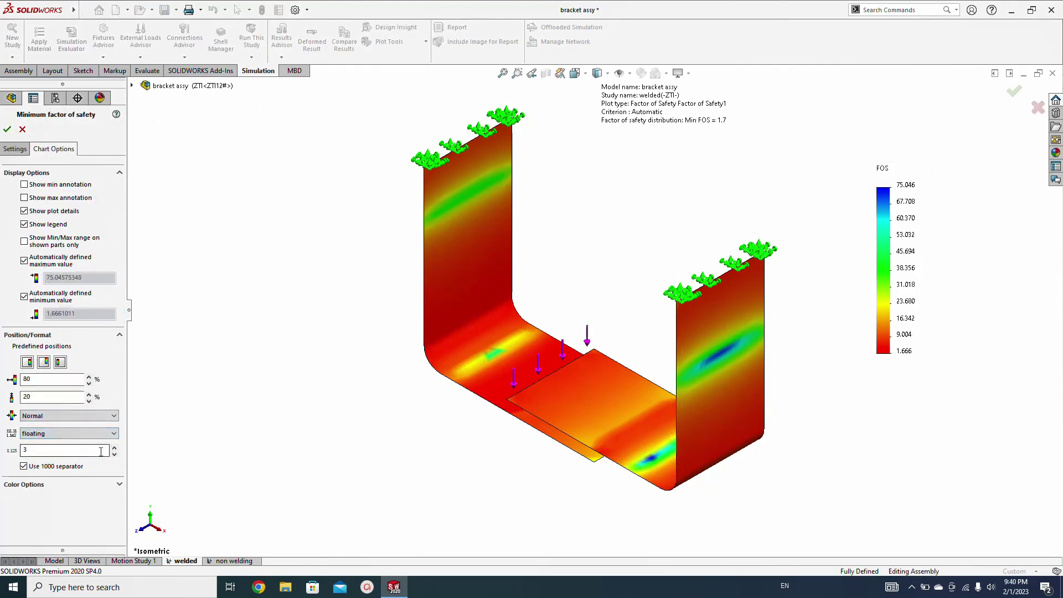
pyautogui.click(114, 453)
# Set the factor of safety legend's range manually to a maximum of 100 and a minimum of 1, and apply the chart options.
pyautogui.moveTo(394, 385); pyautogui.dragTo(378, 349, button='middle')
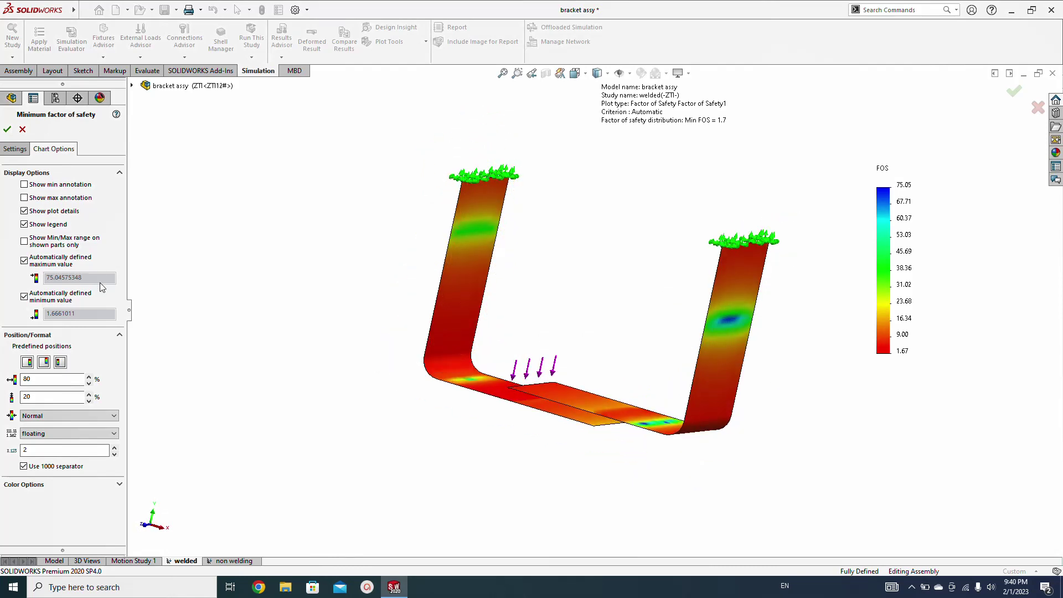
pyautogui.click(23, 261)
pyautogui.doubleClick(44, 296)
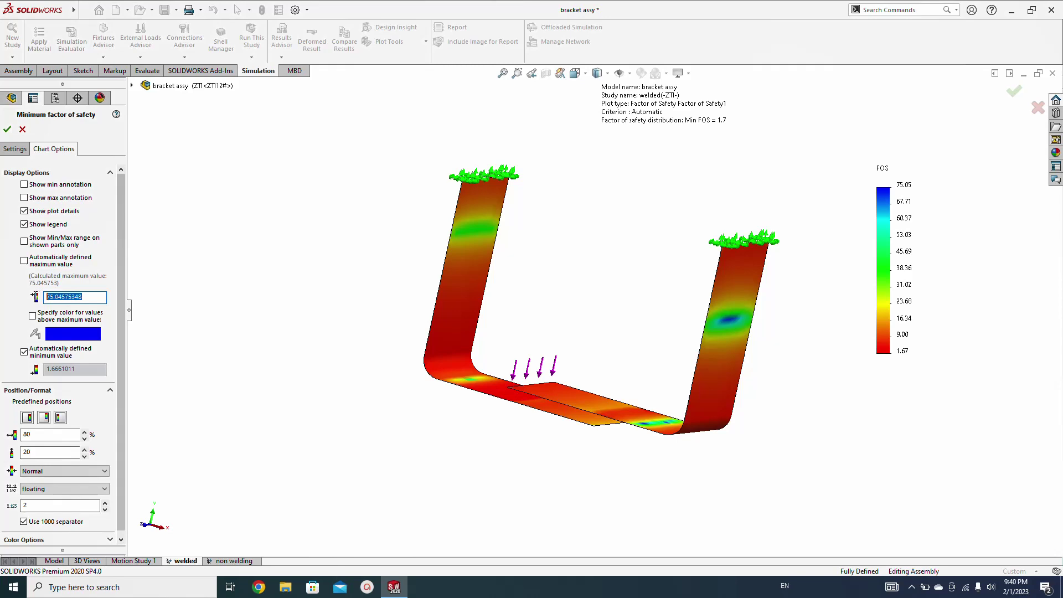
pyautogui.write('100')
pyautogui.click(24, 352)
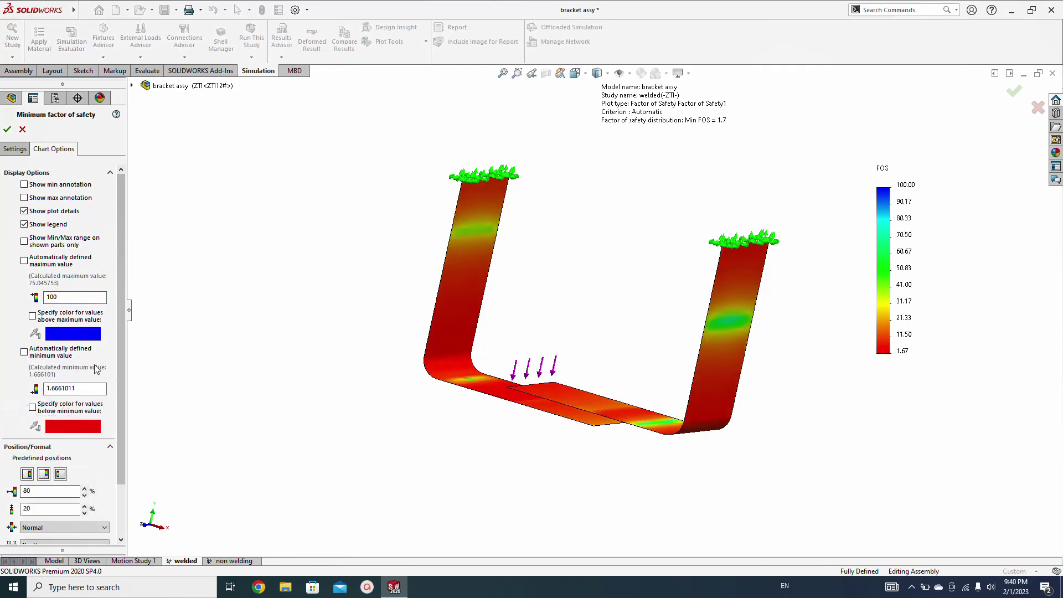
pyautogui.doubleClick(88, 388)
pyautogui.write('1')
pyautogui.press('Return')
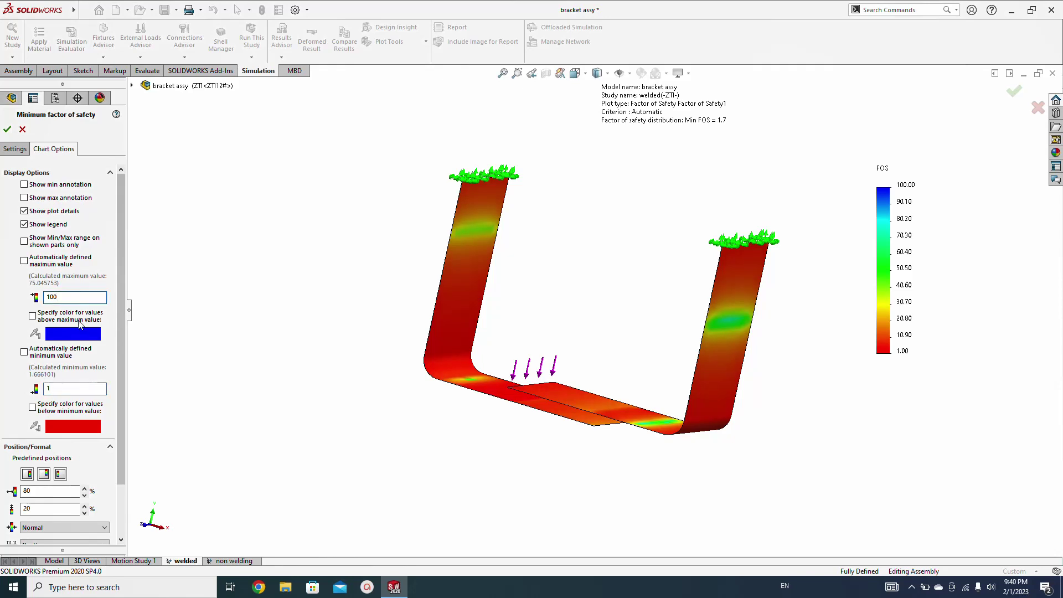
pyautogui.click(13, 150)
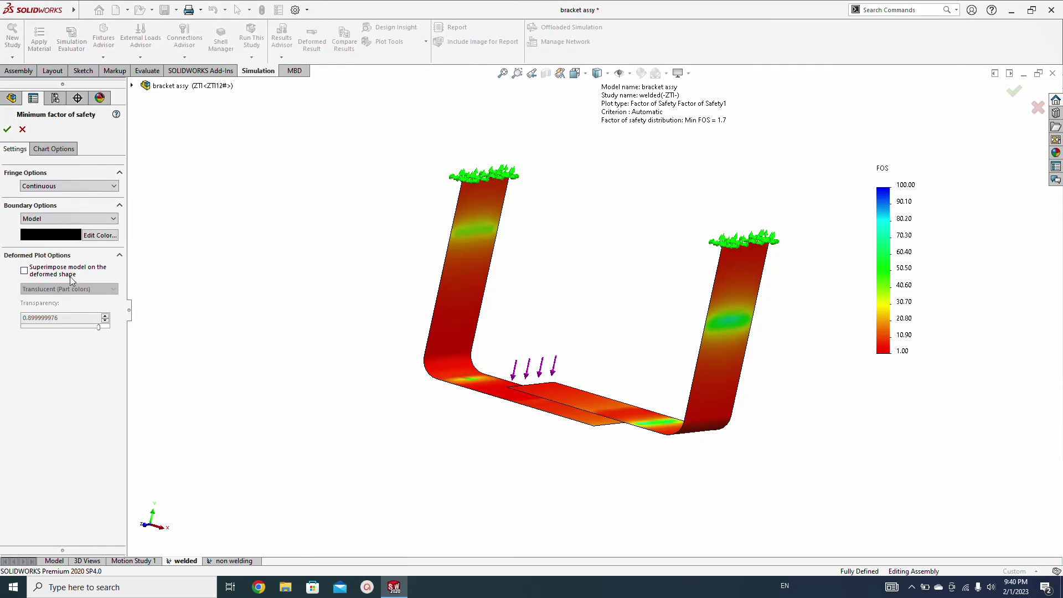
pyautogui.click(53, 150)
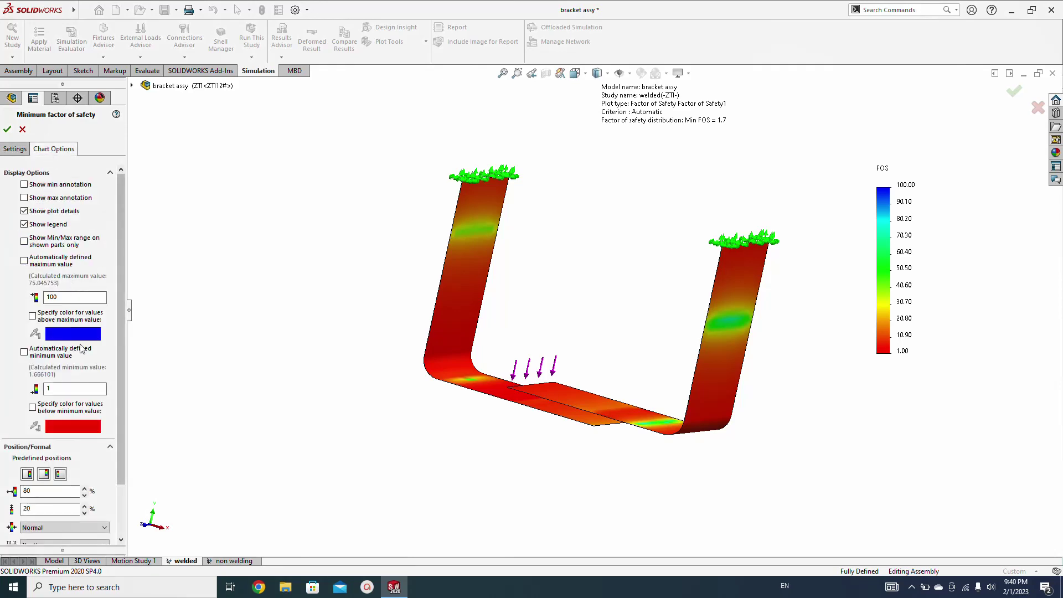
pyautogui.click(8, 130)
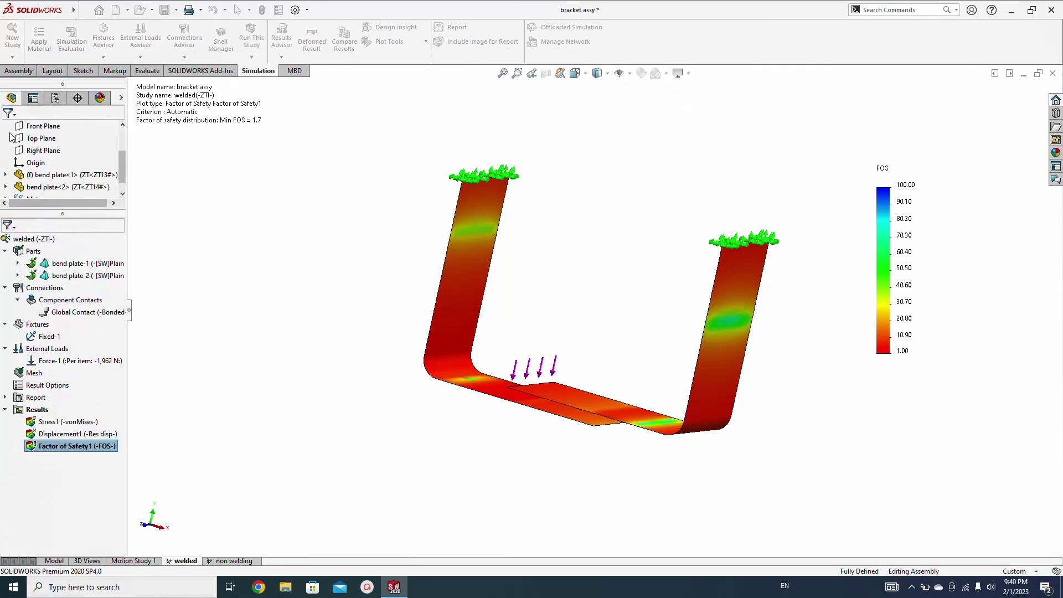
# View the factor of safety plot from a lower angle and save the bracket assembly with all its modified referenced models.
pyautogui.moveTo(285, 361)
pyautogui.mouseDown(button='middle')
pyautogui.moveTo(337, 294)
pyautogui.moveTo(332, 325)
pyautogui.moveTo(304, 359)
pyautogui.mouseUp(button='middle')
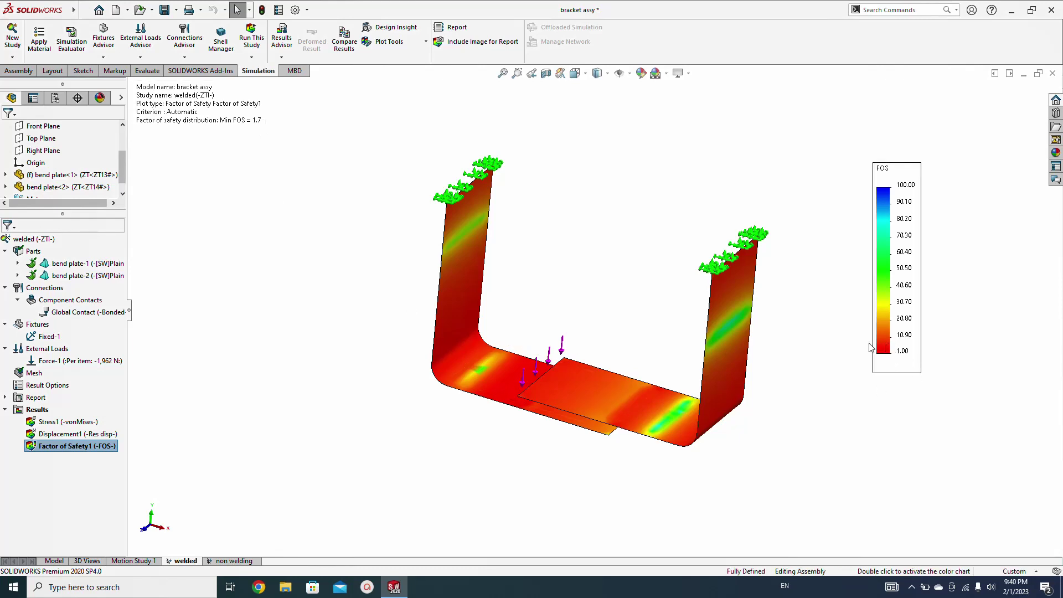
pyautogui.moveTo(550, 360); pyautogui.dragTo(371, 333, button='middle')
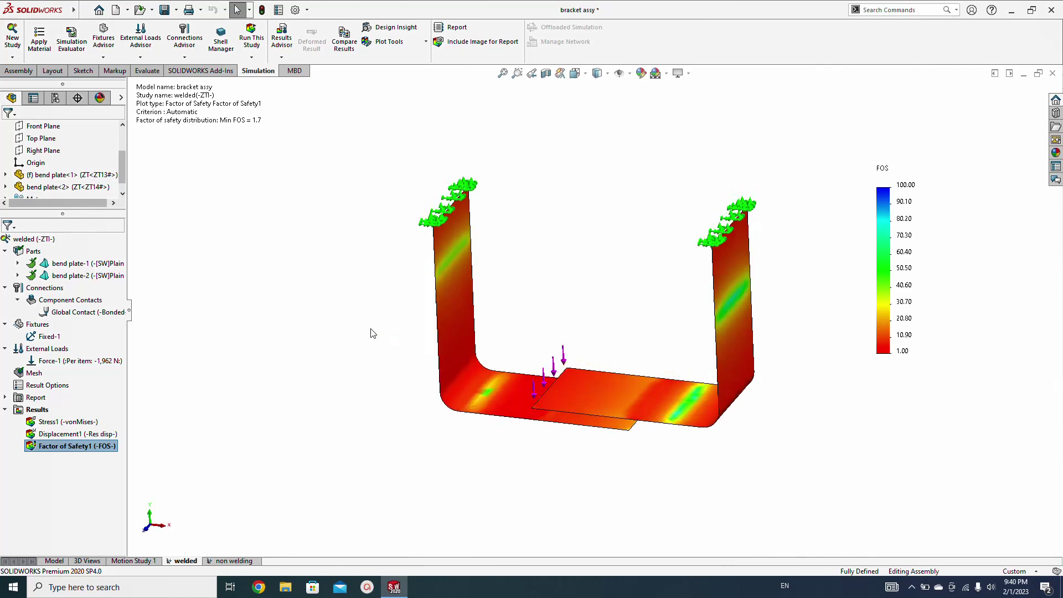
pyautogui.click(165, 10)
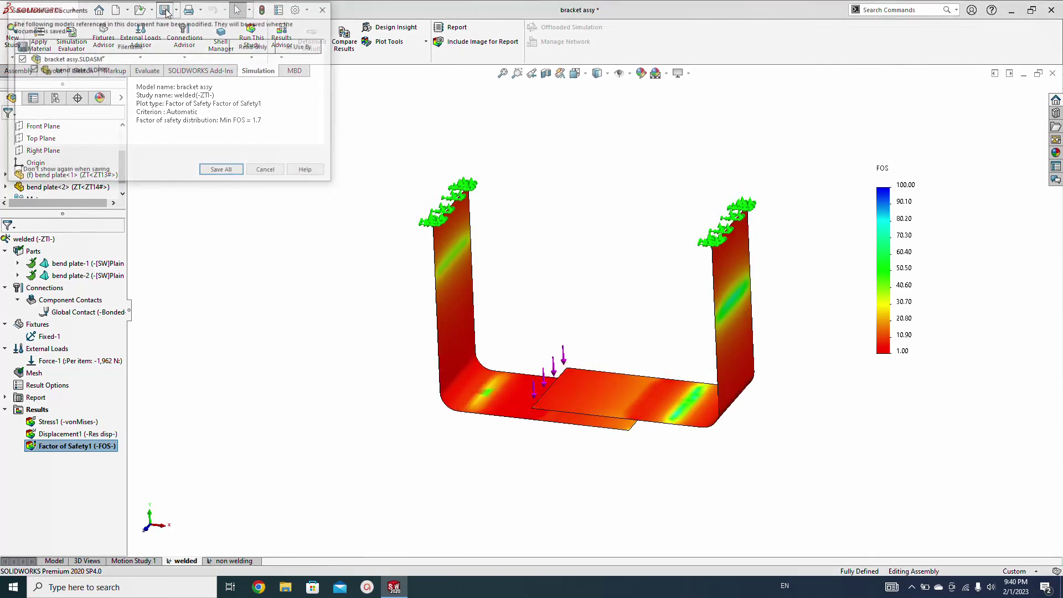
pyautogui.click(222, 172)
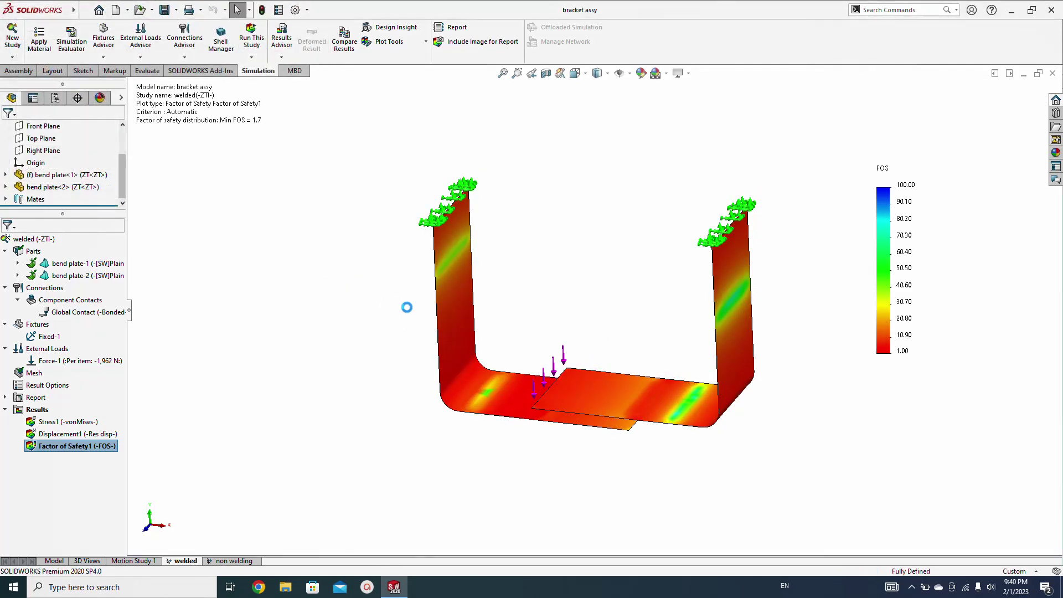